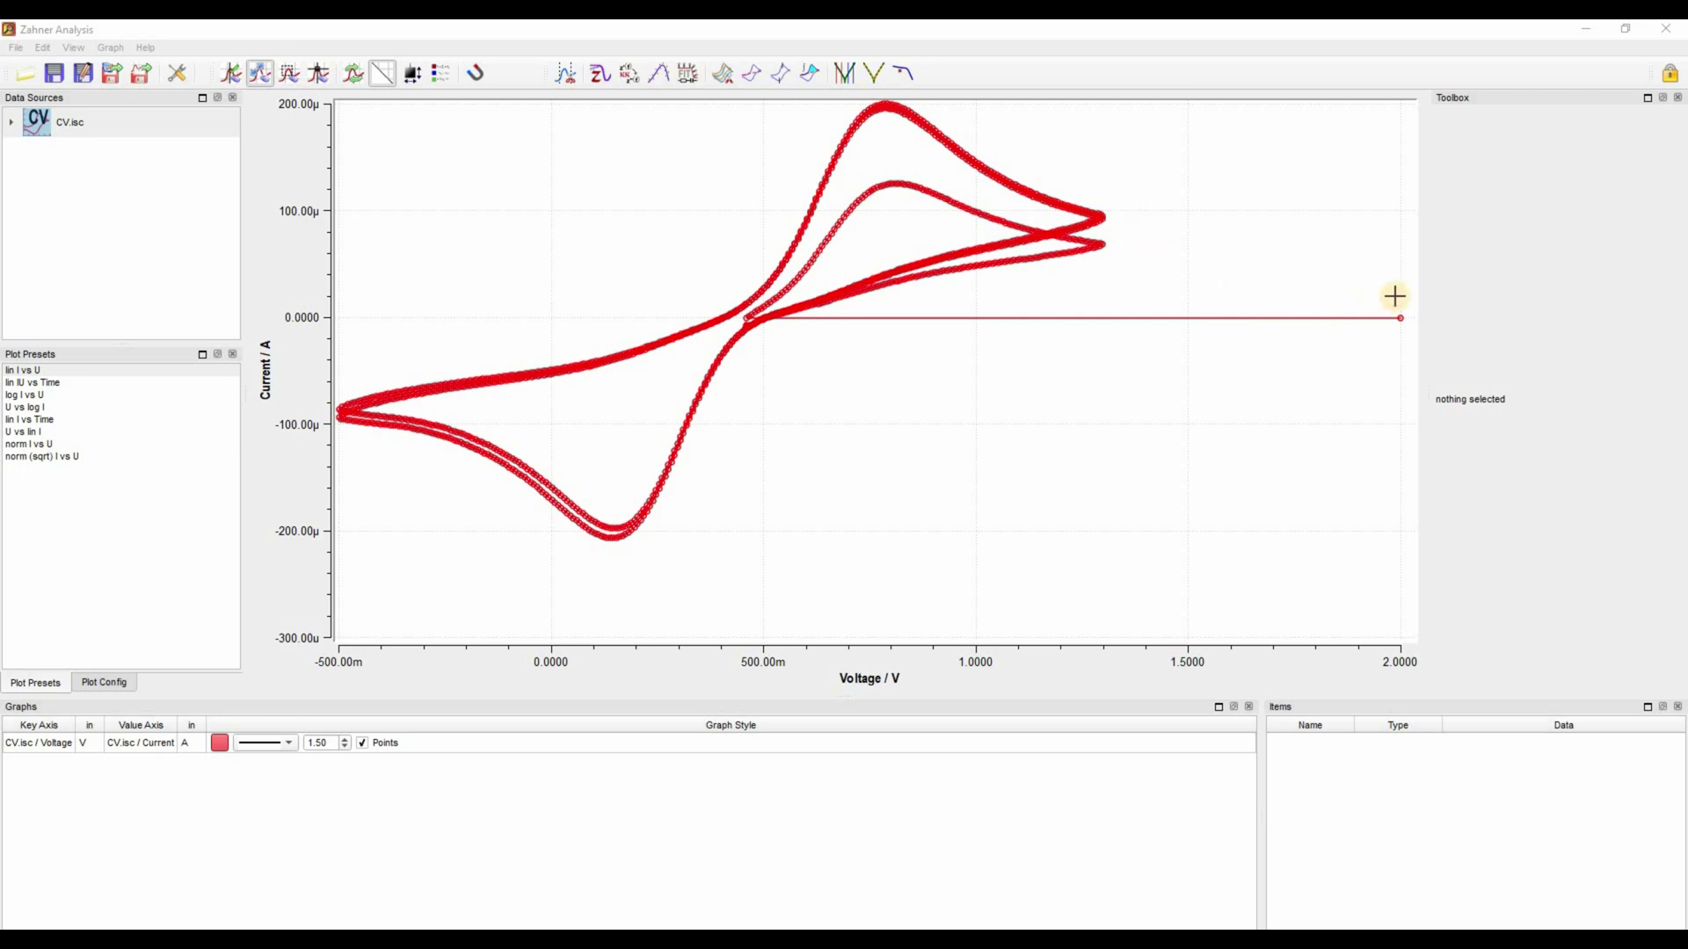
- Cut the CV data right of a cursor at 1.6192 V, then rescale both axes
key(Escape)
mouse_move(1401, 313)
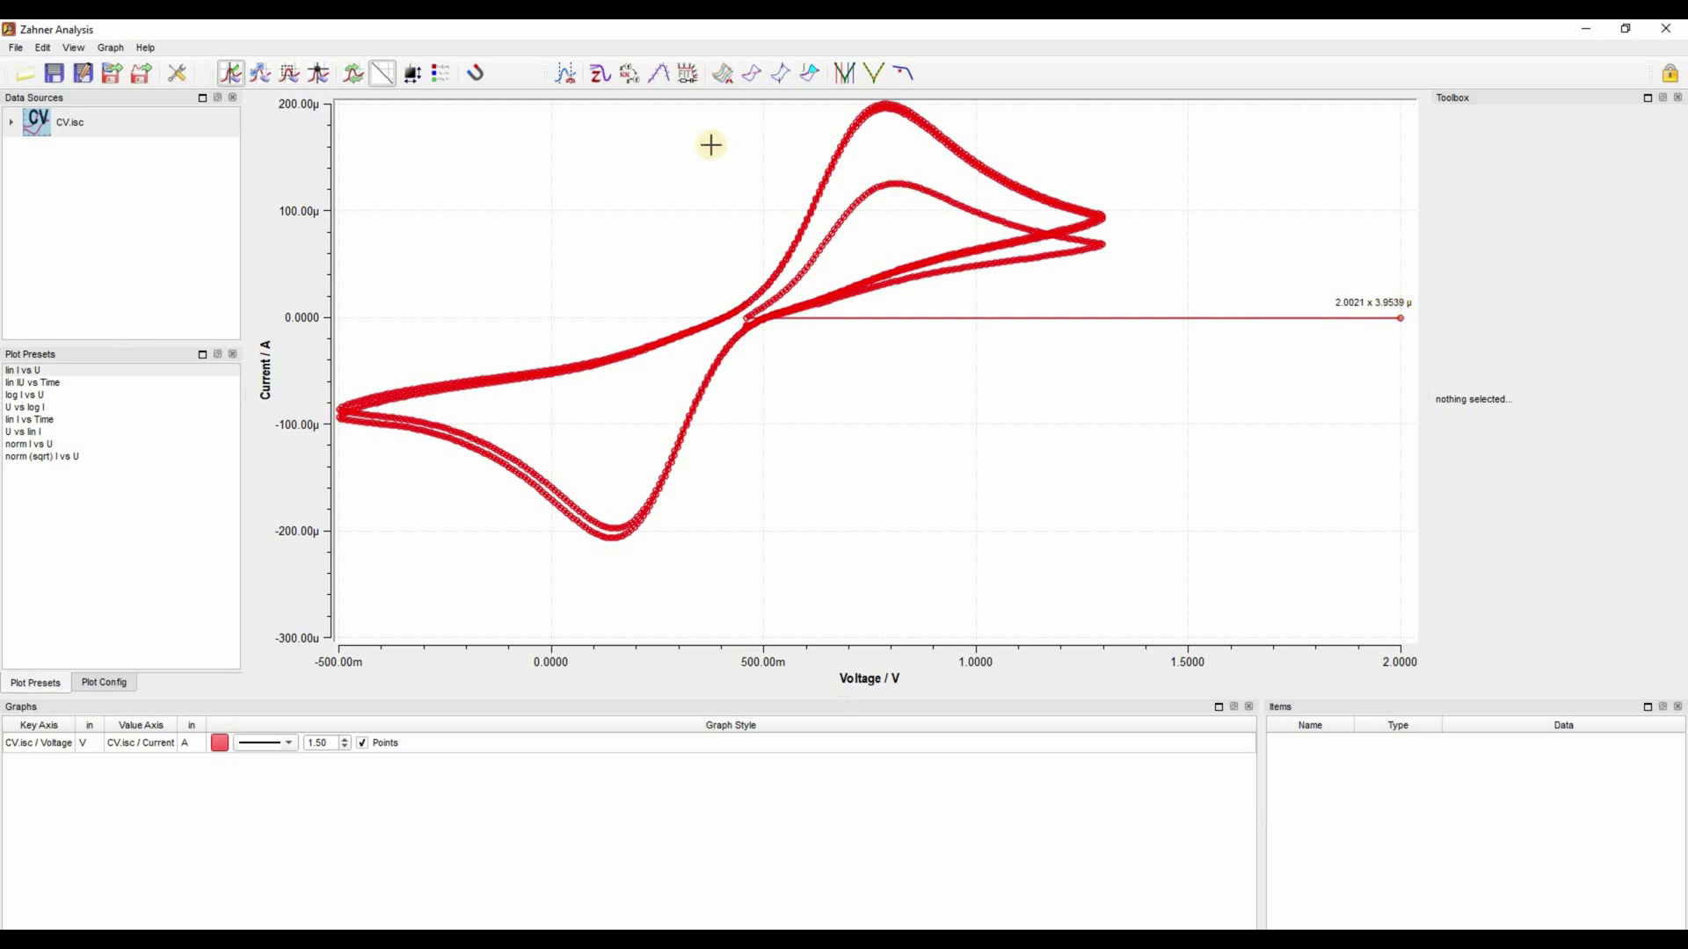
click(562, 74)
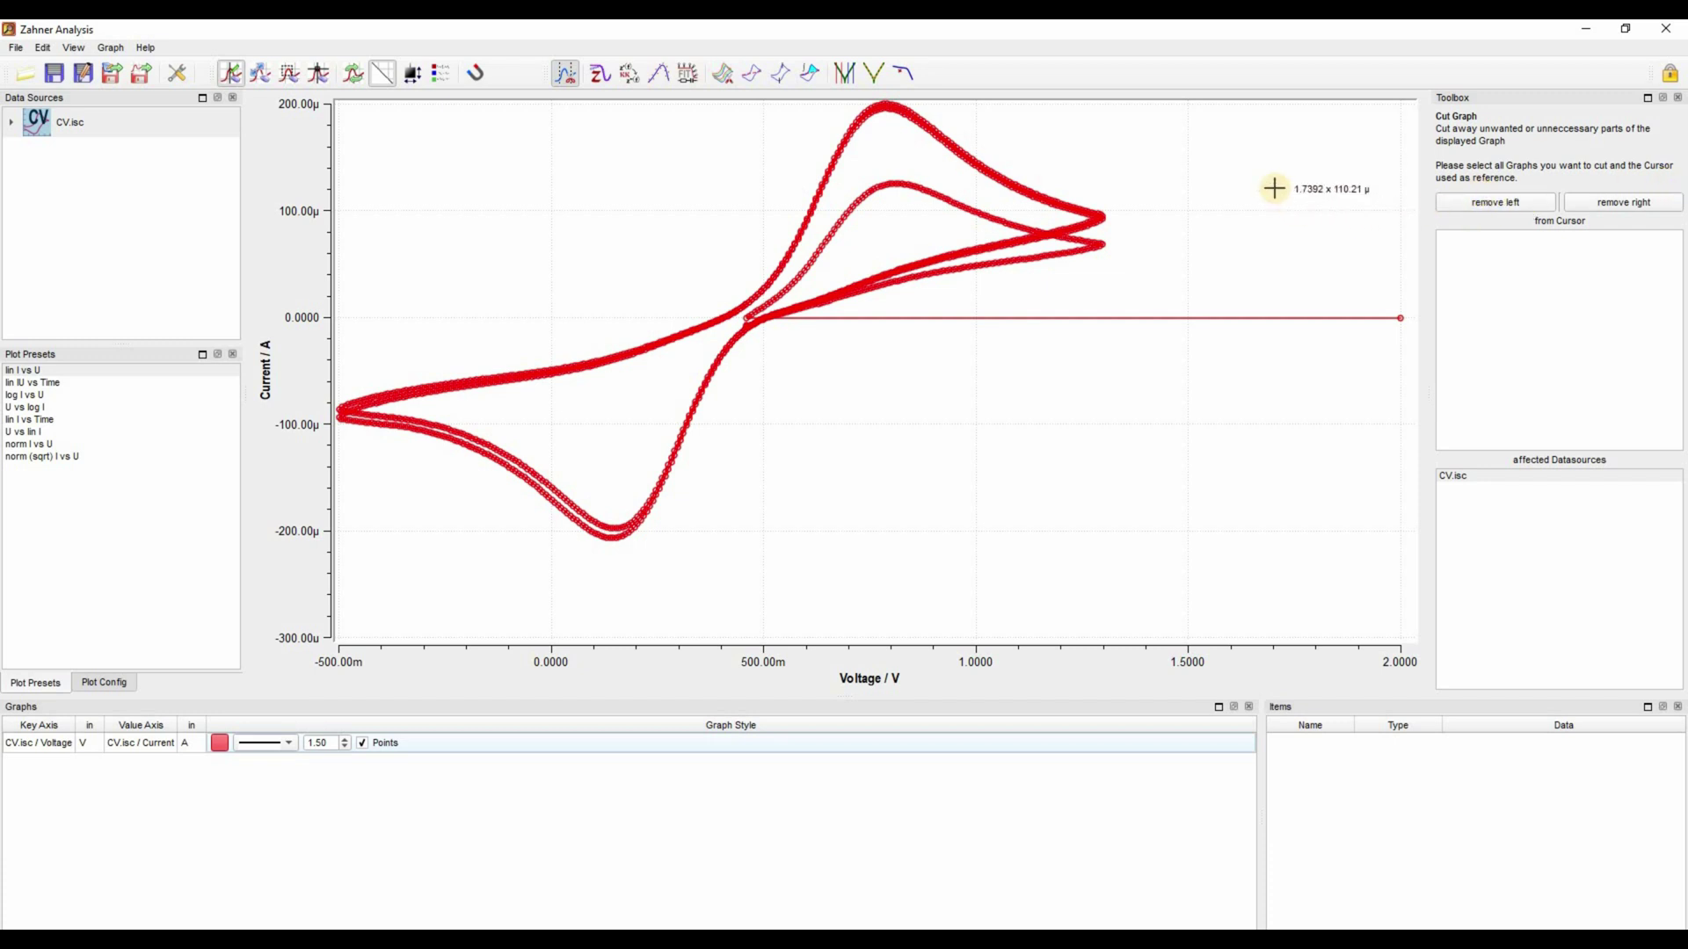
click(1239, 190)
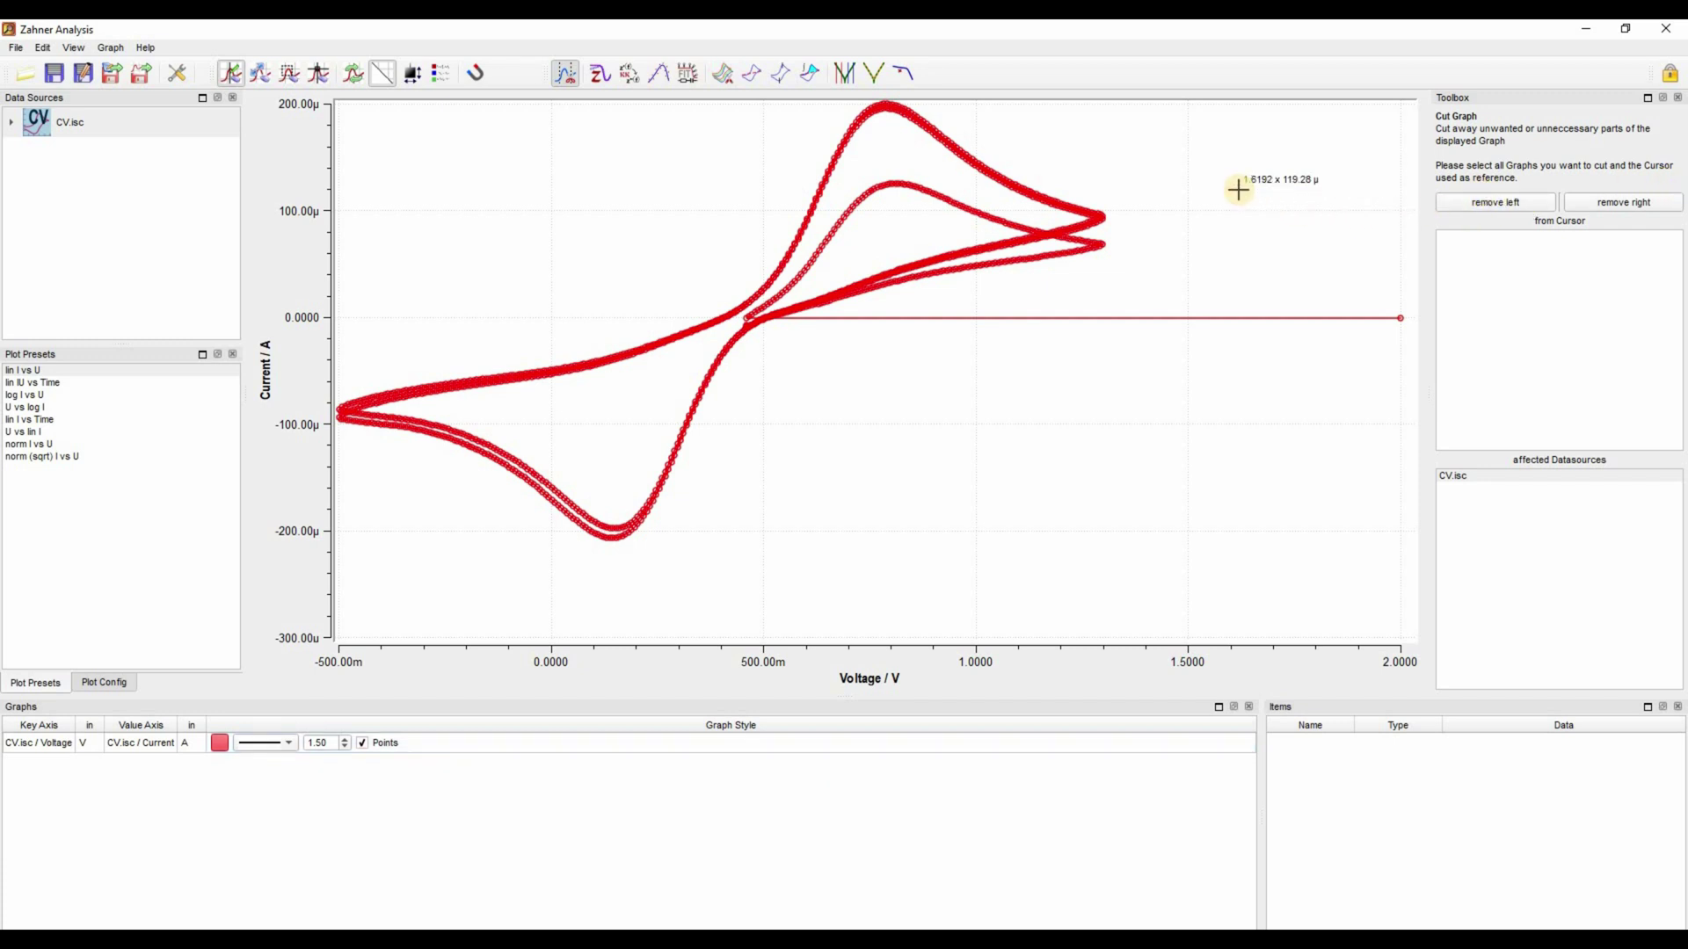
right_click(1238, 190)
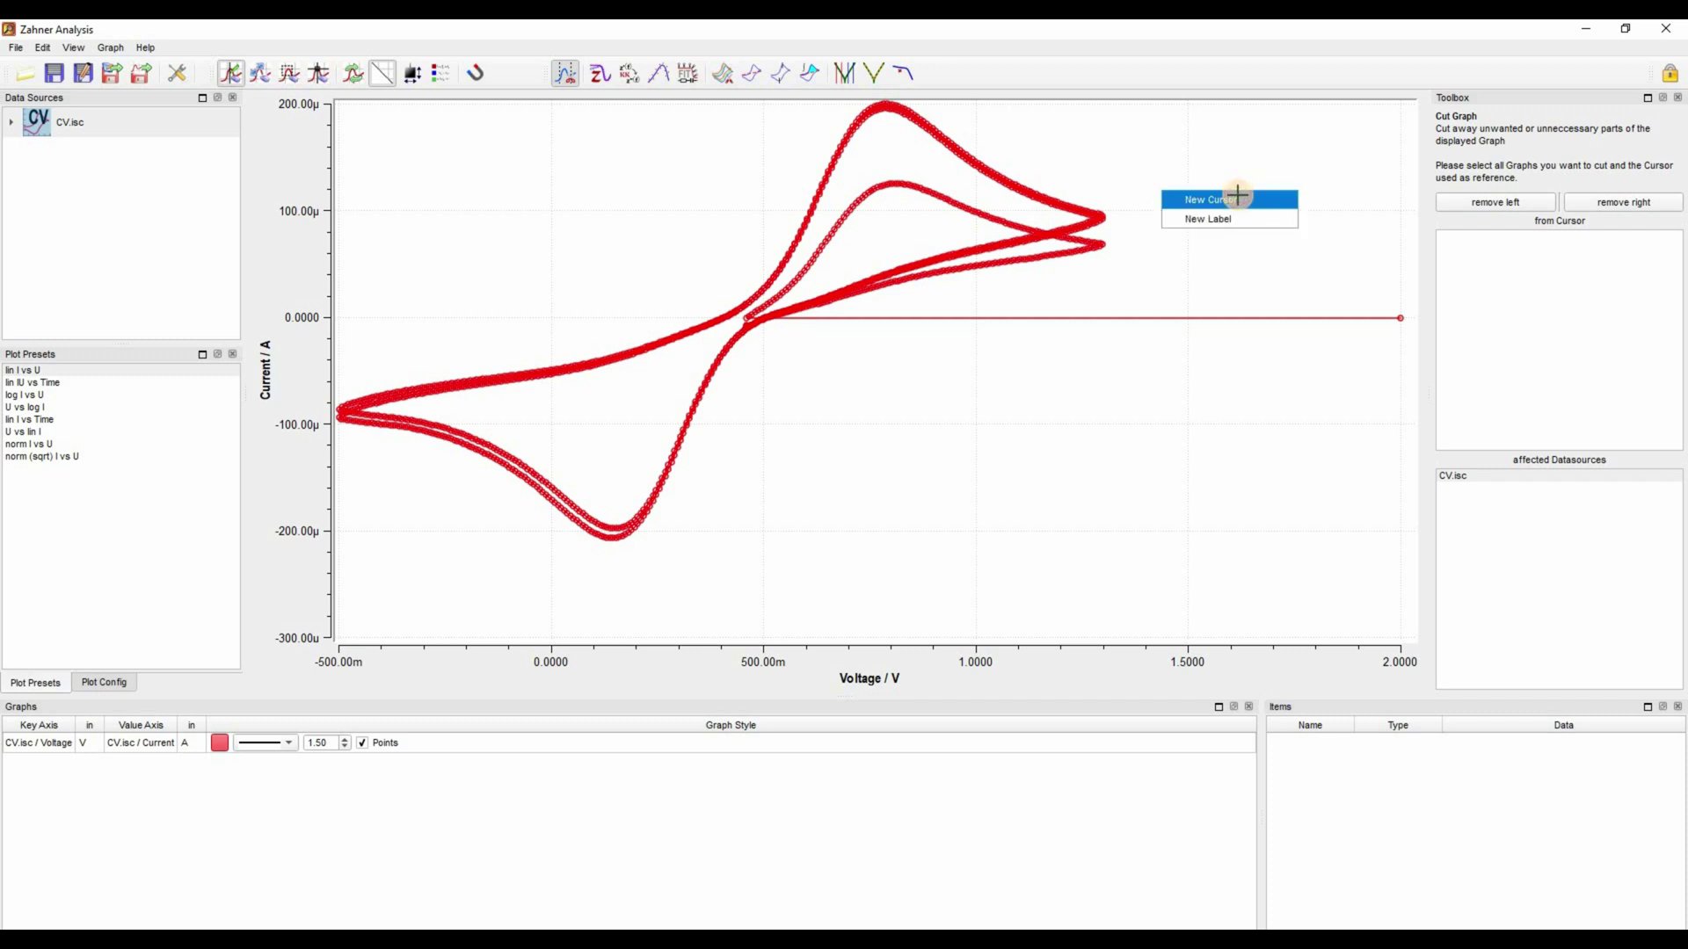
click(1238, 195)
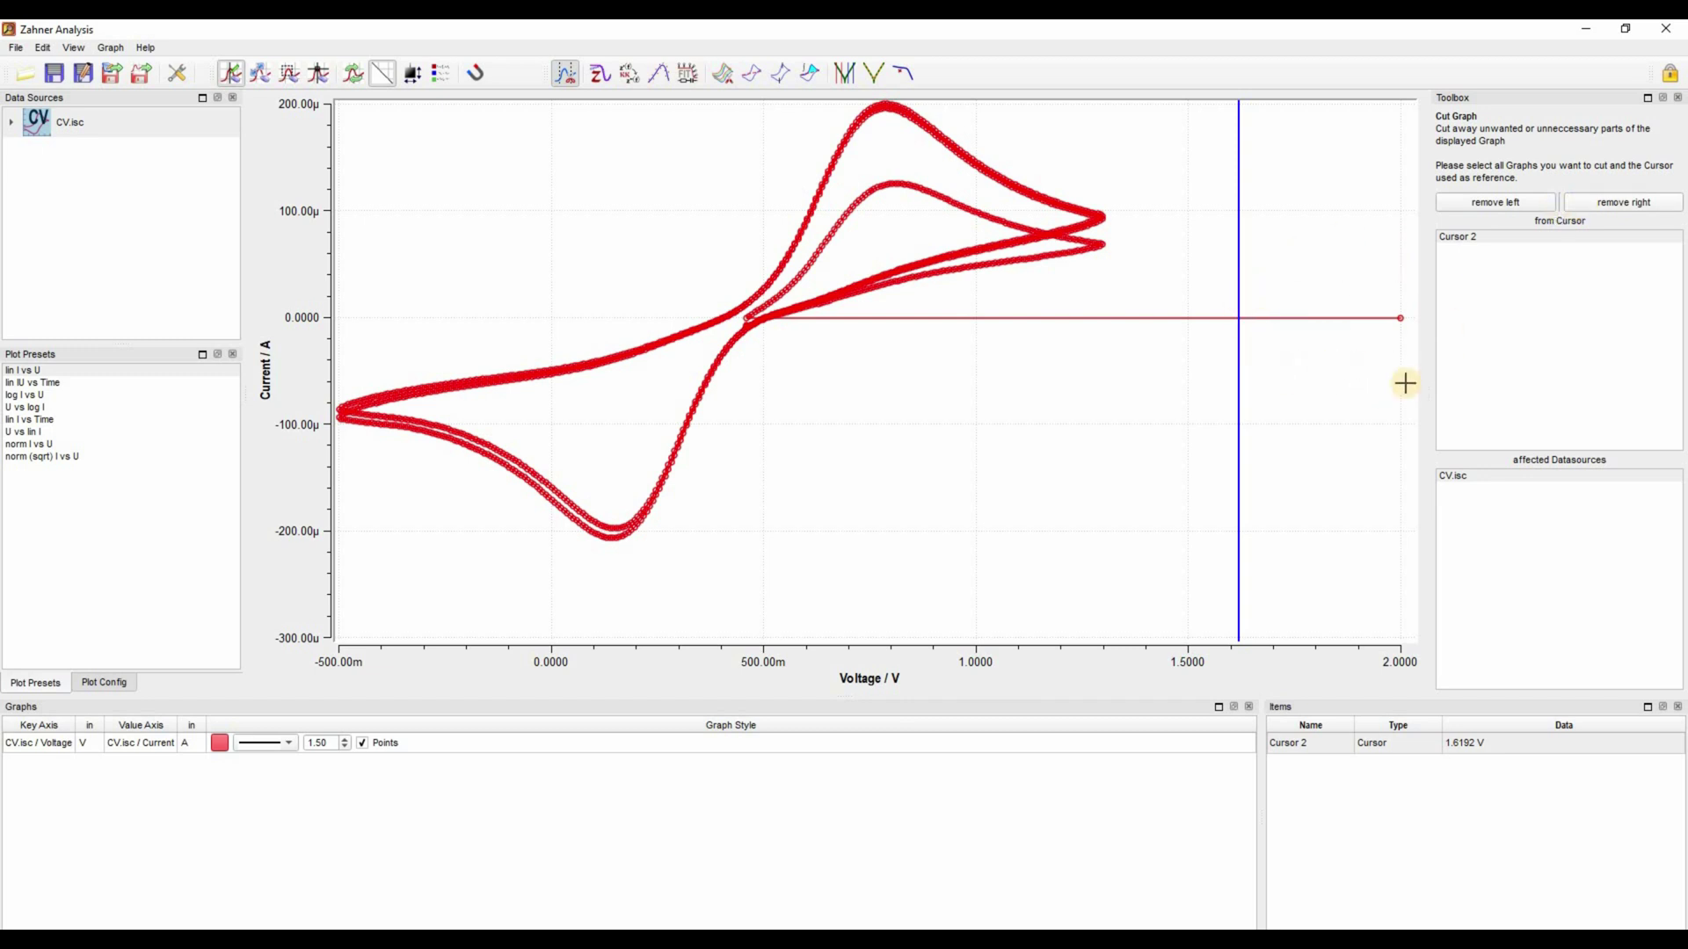
click(1644, 199)
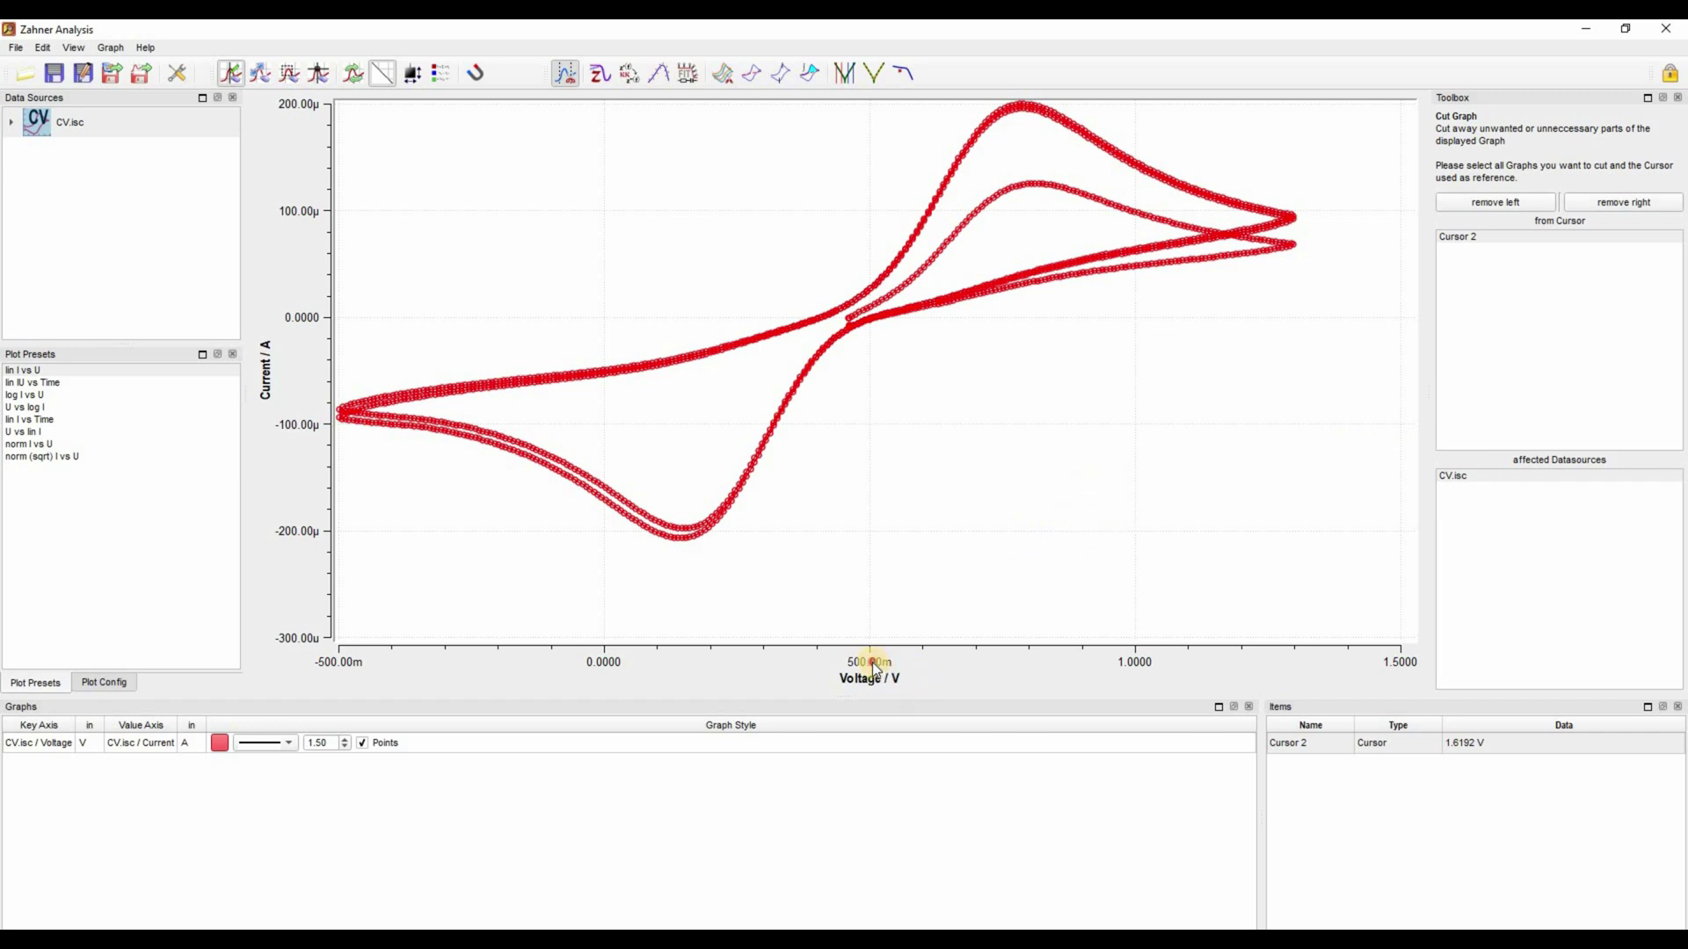
drag(873, 666, 955, 660)
drag(308, 213, 315, 235)
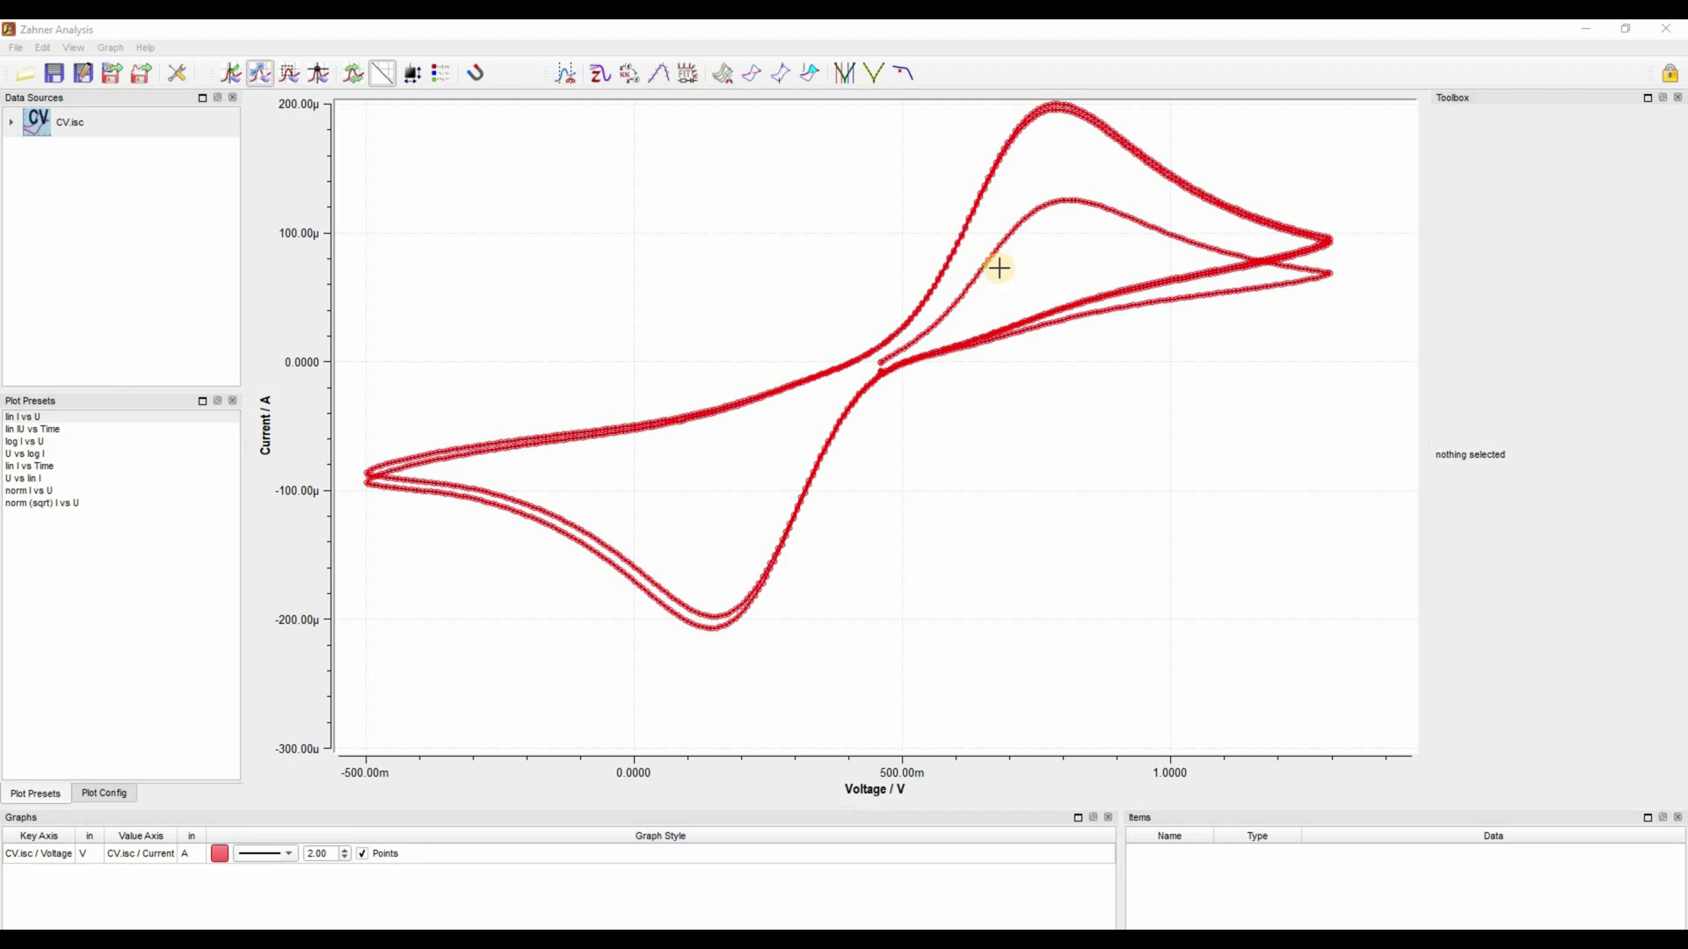
- Show the Data View table and delete data row 5
right_click(949, 72)
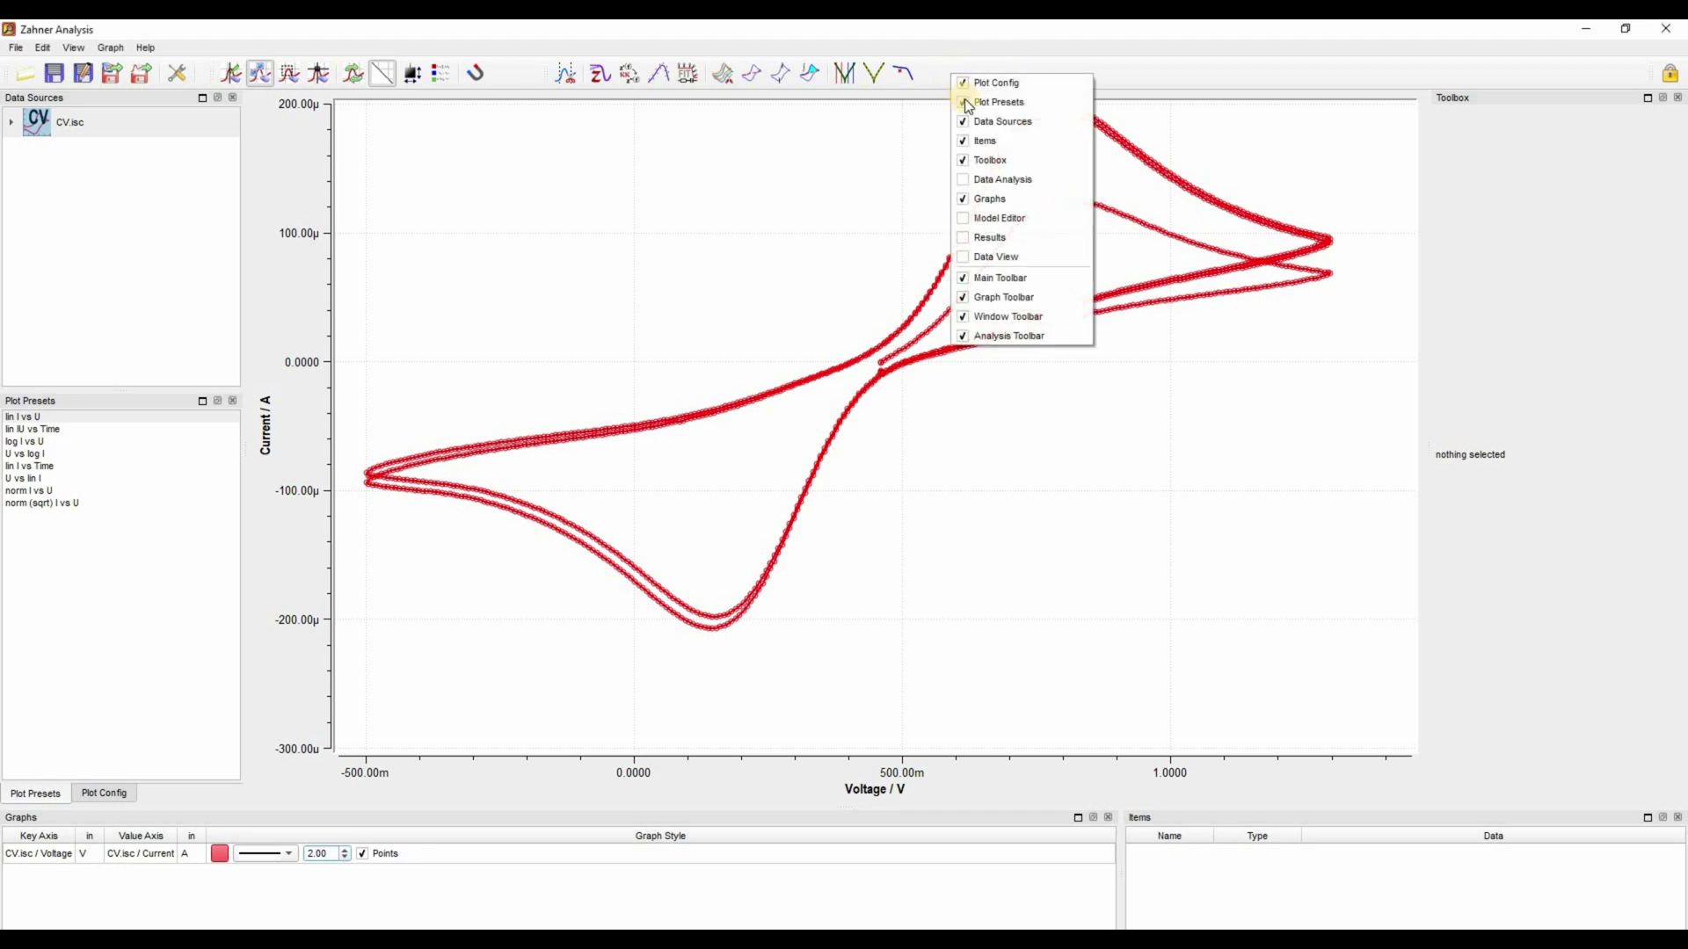
click(1010, 264)
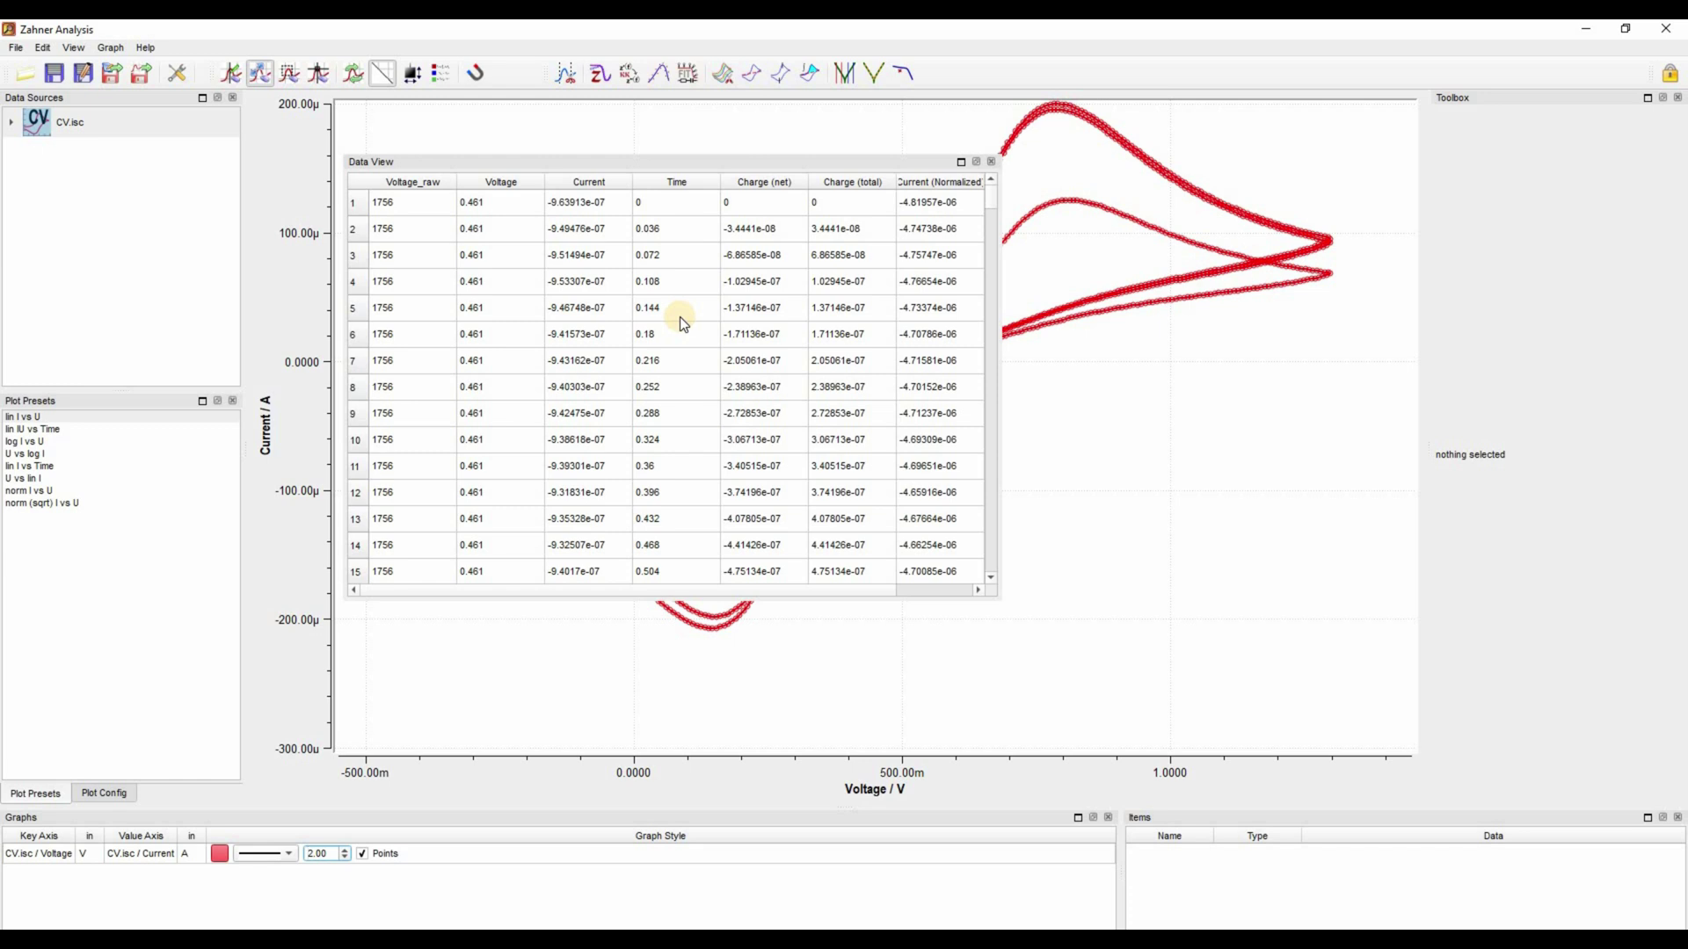
click(384, 307)
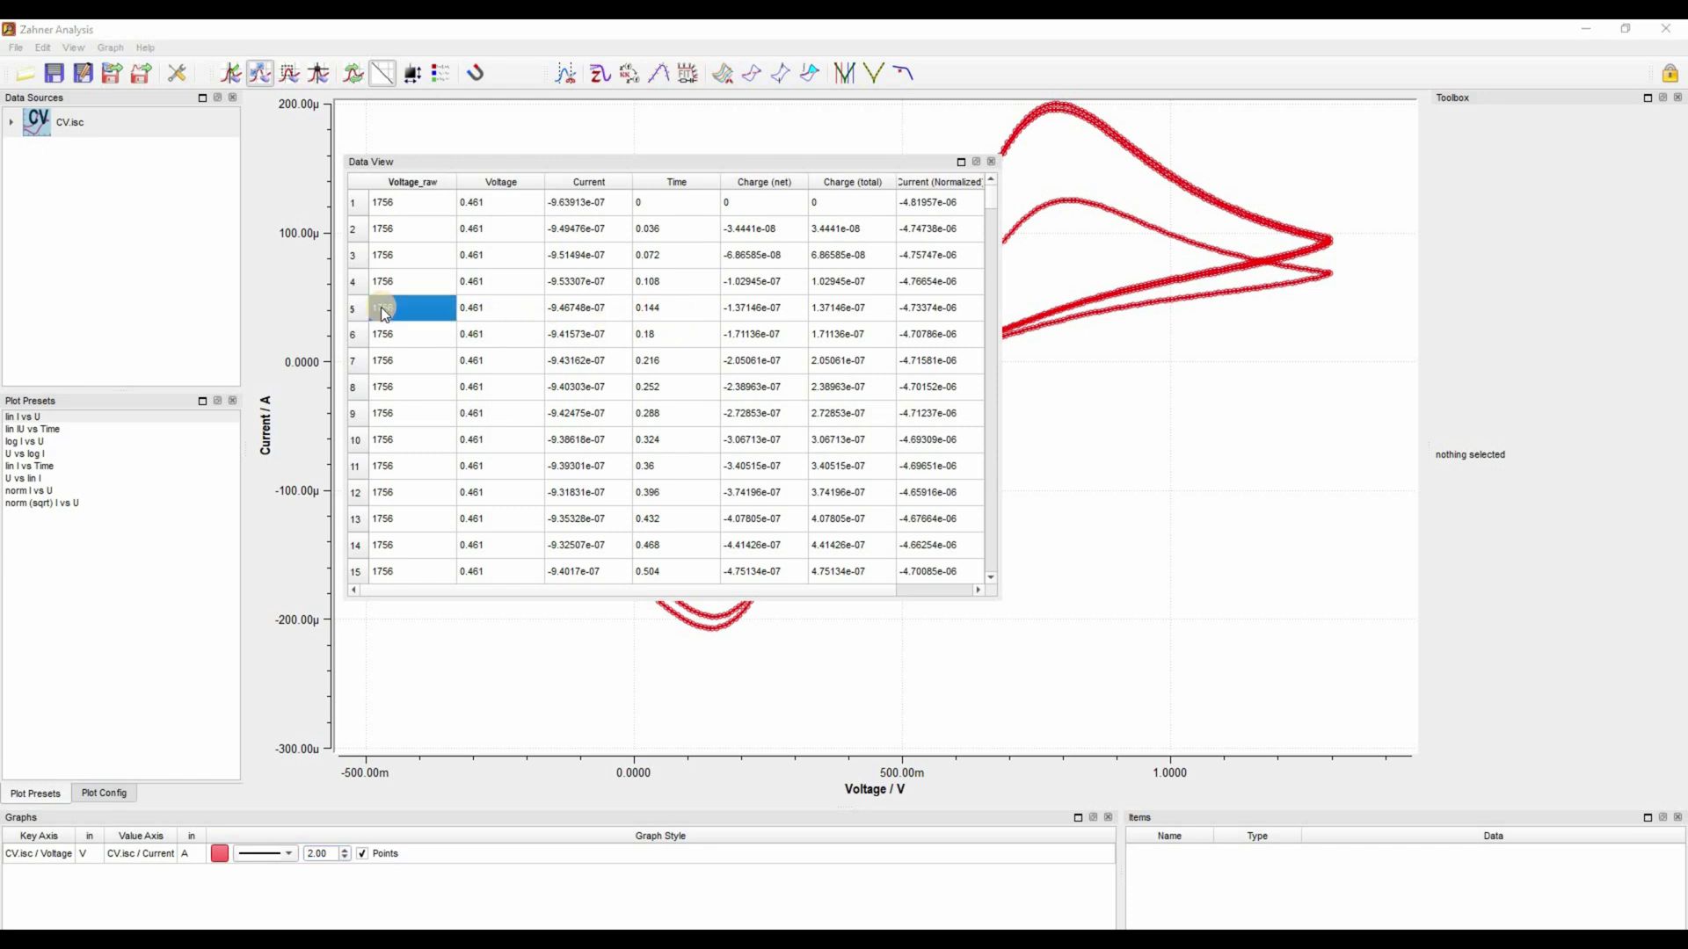
click(361, 308)
right_click(384, 318)
click(387, 318)
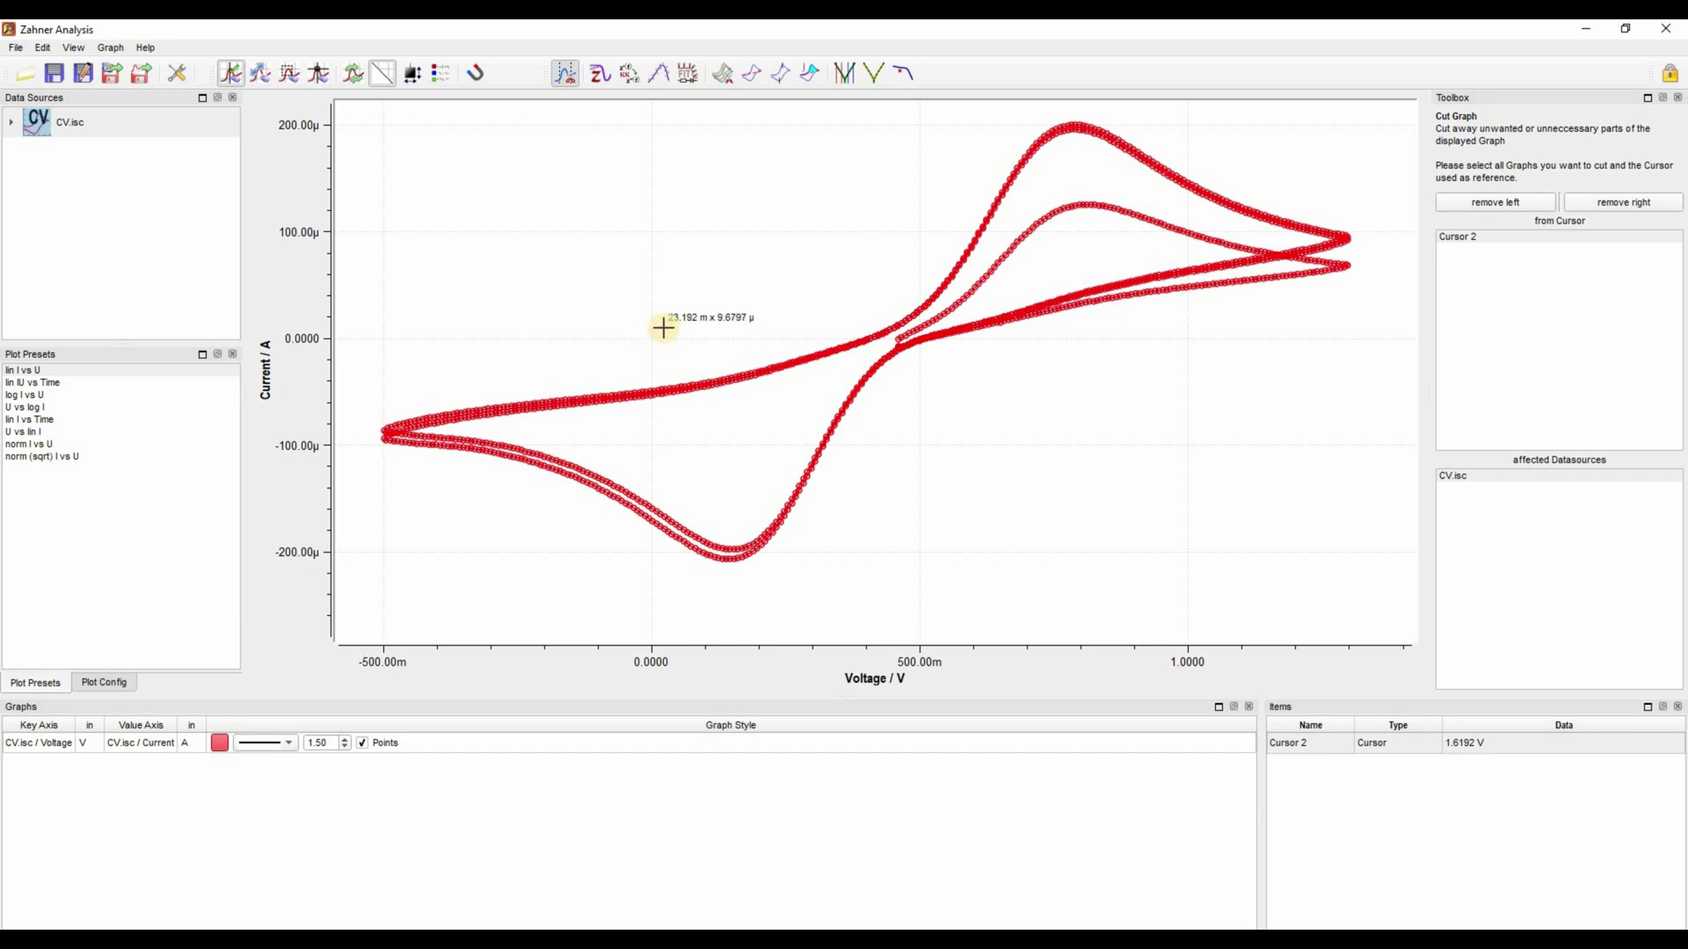
- Split CV.isc into cycles, remove cycle 1, and stretch the voltage axis for cycle 2
click(723, 74)
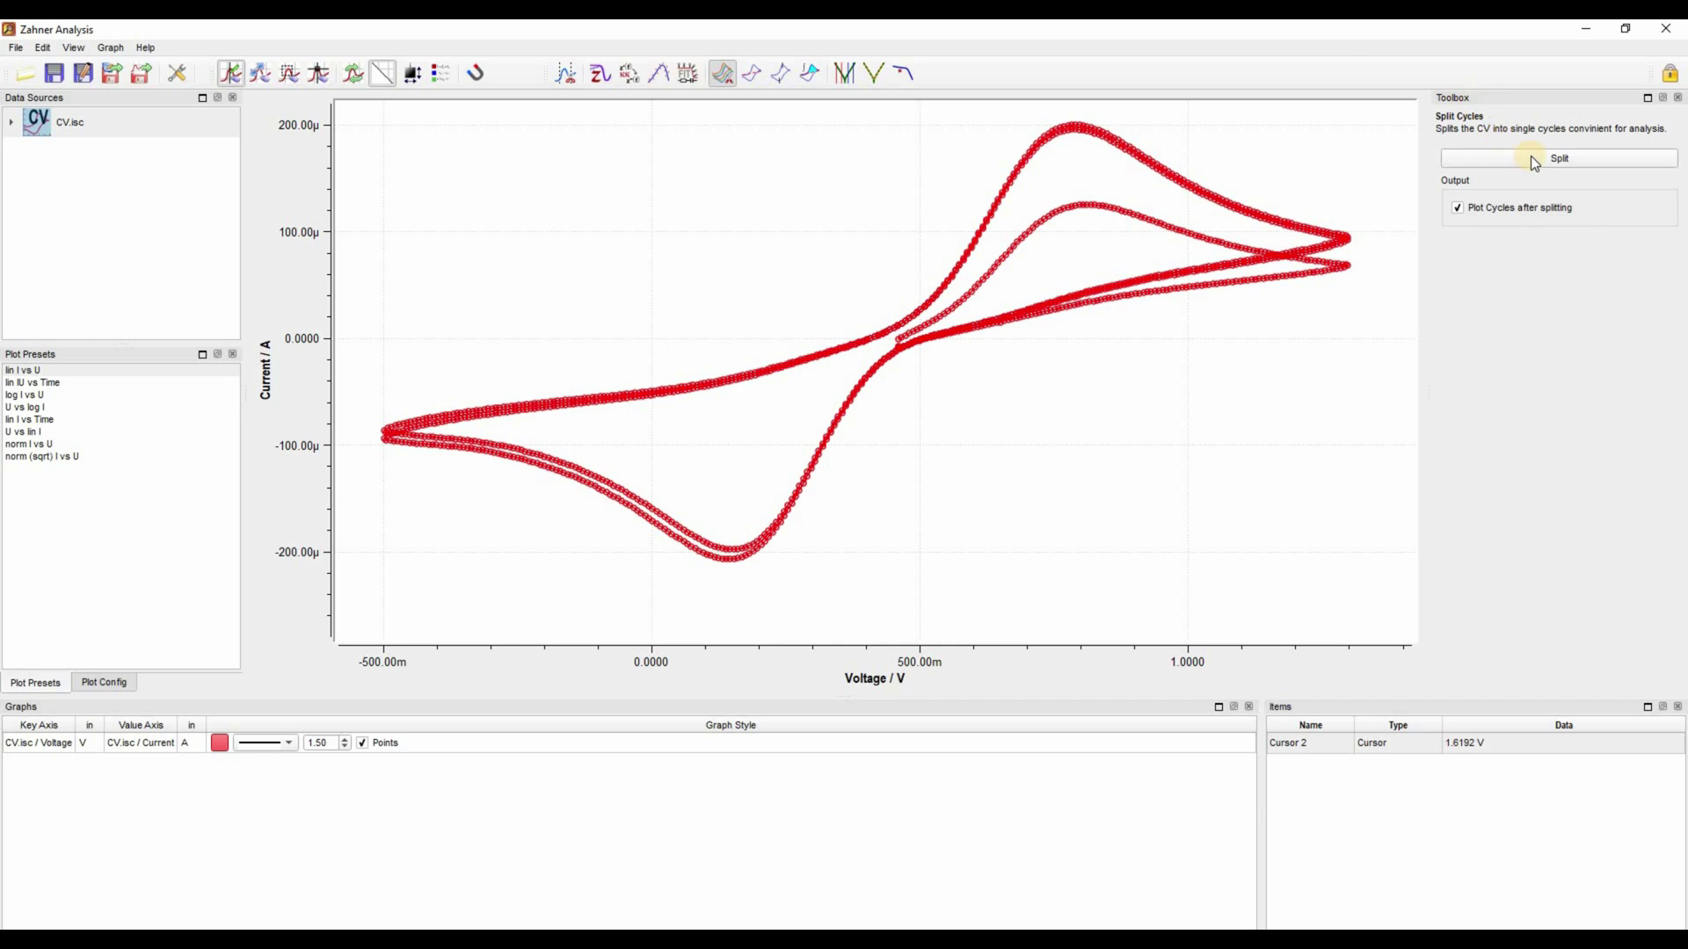
click(1531, 159)
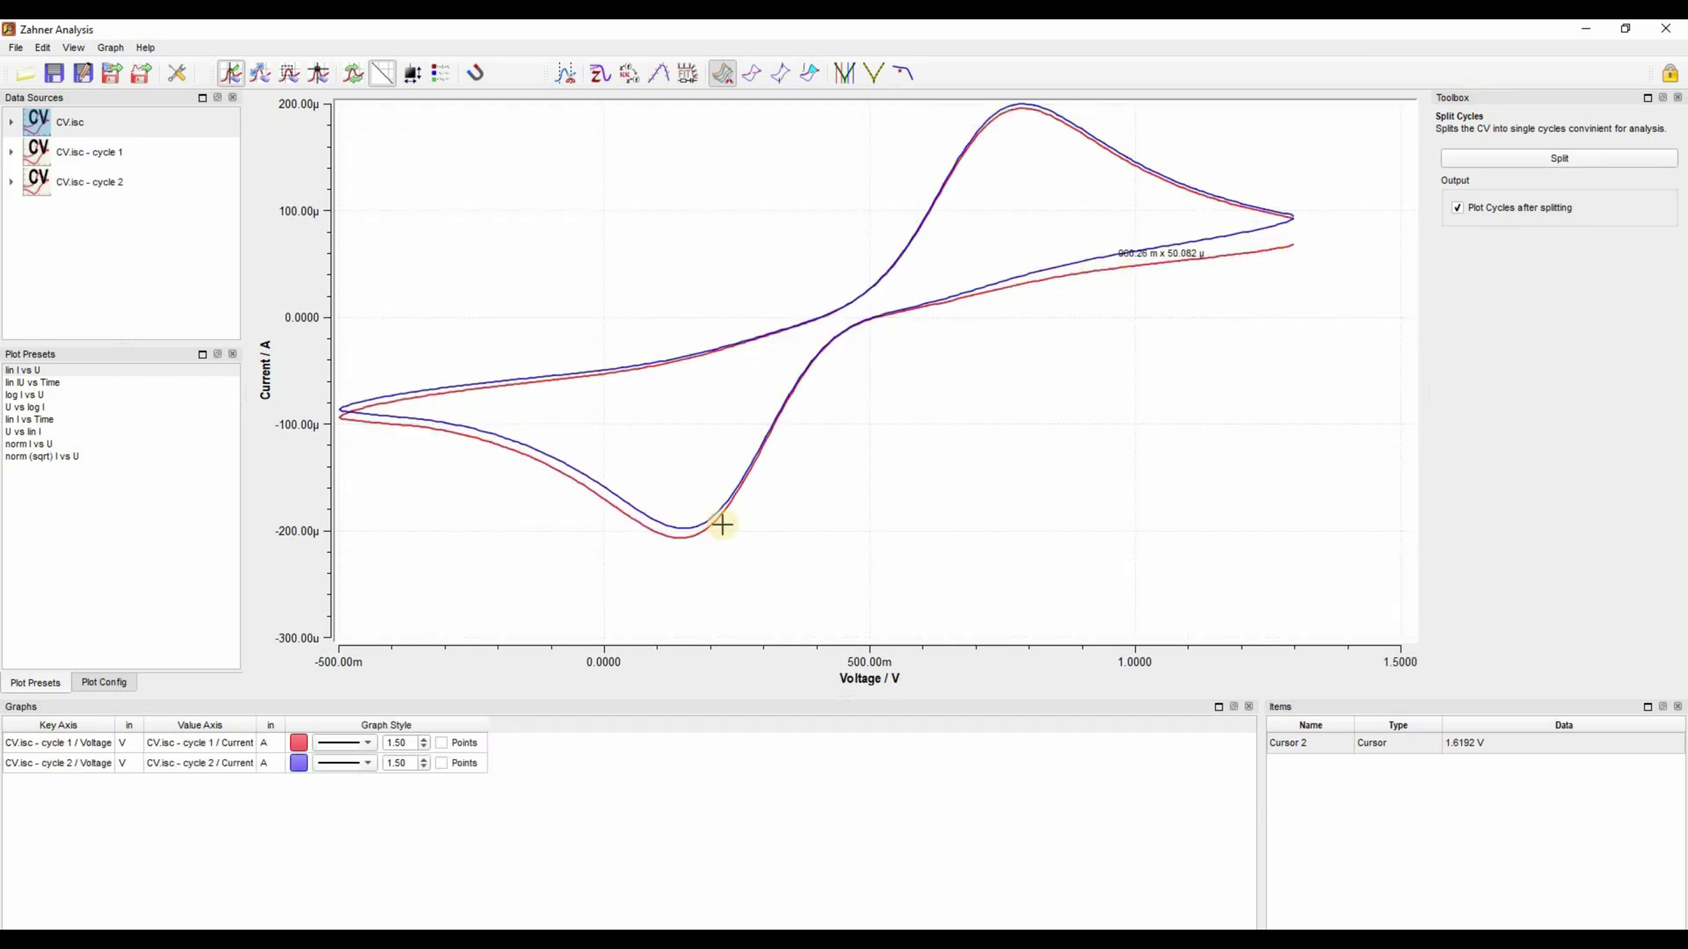
click(264, 743)
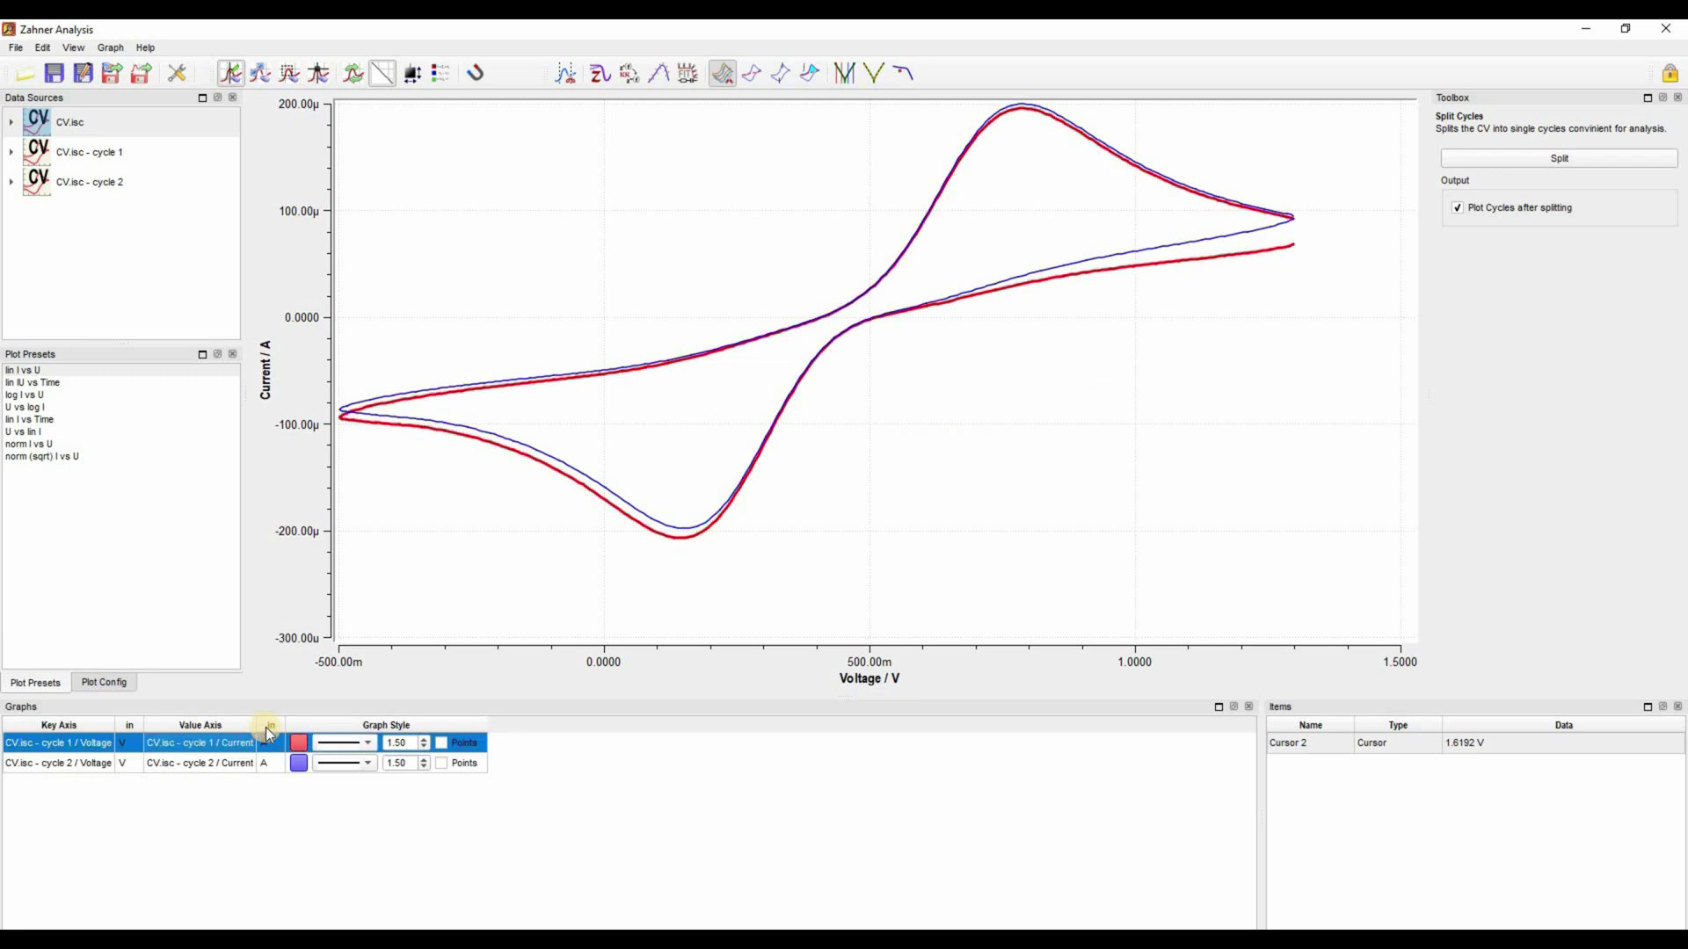
key(Delete)
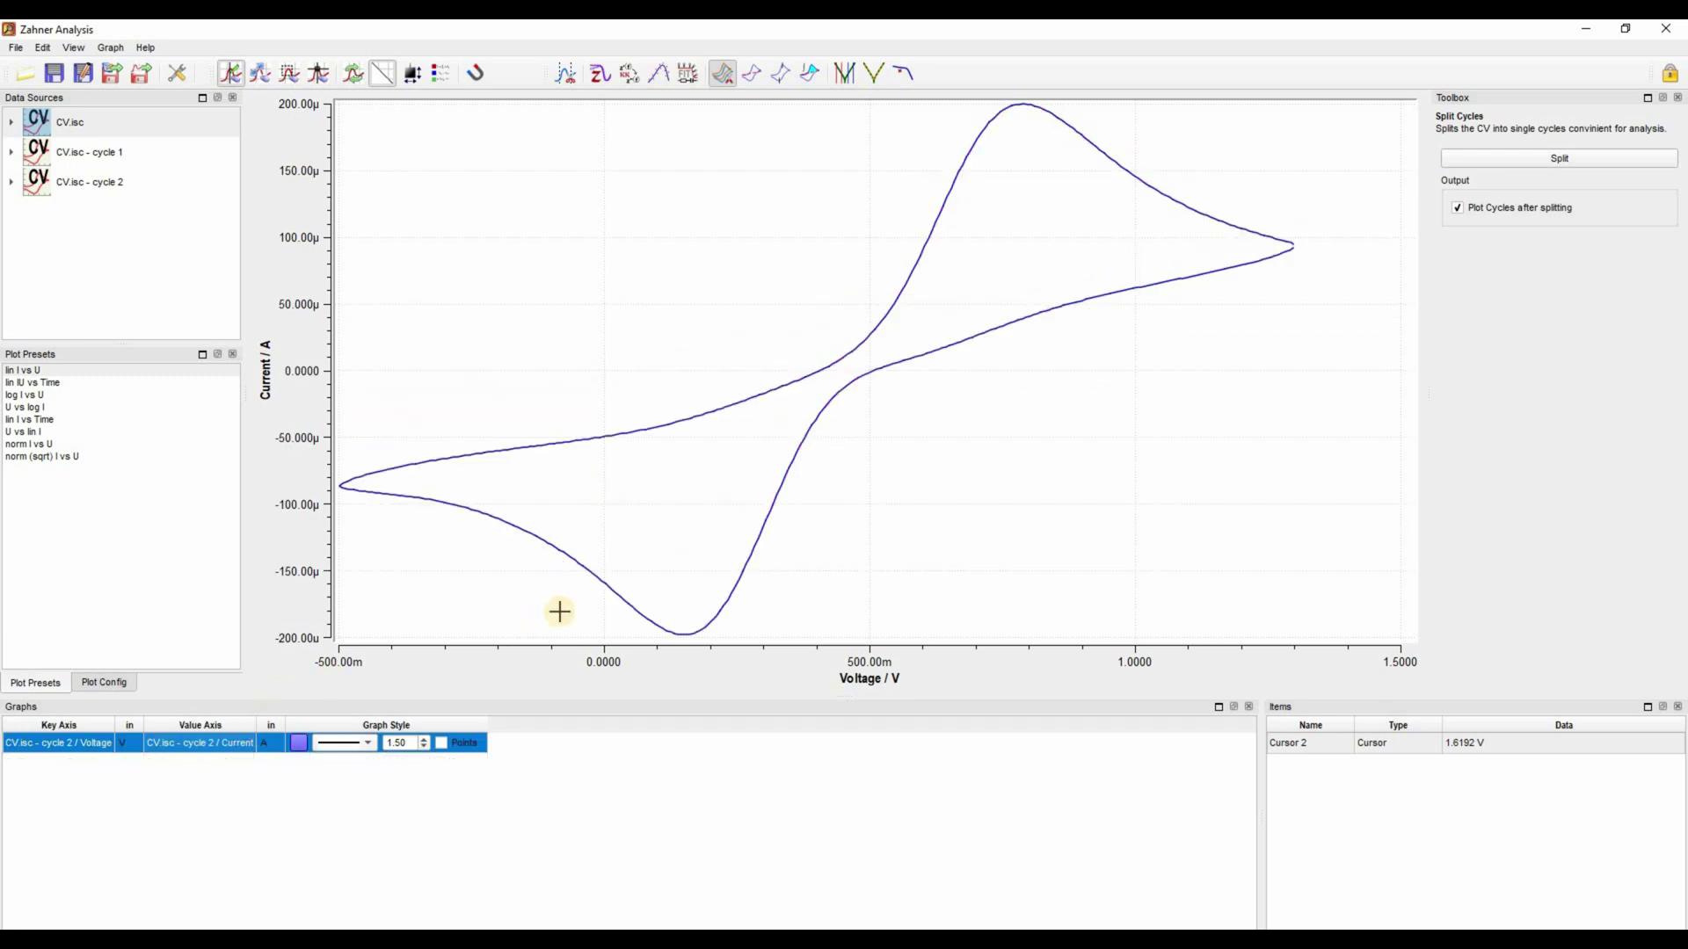
drag(890, 661, 924, 659)
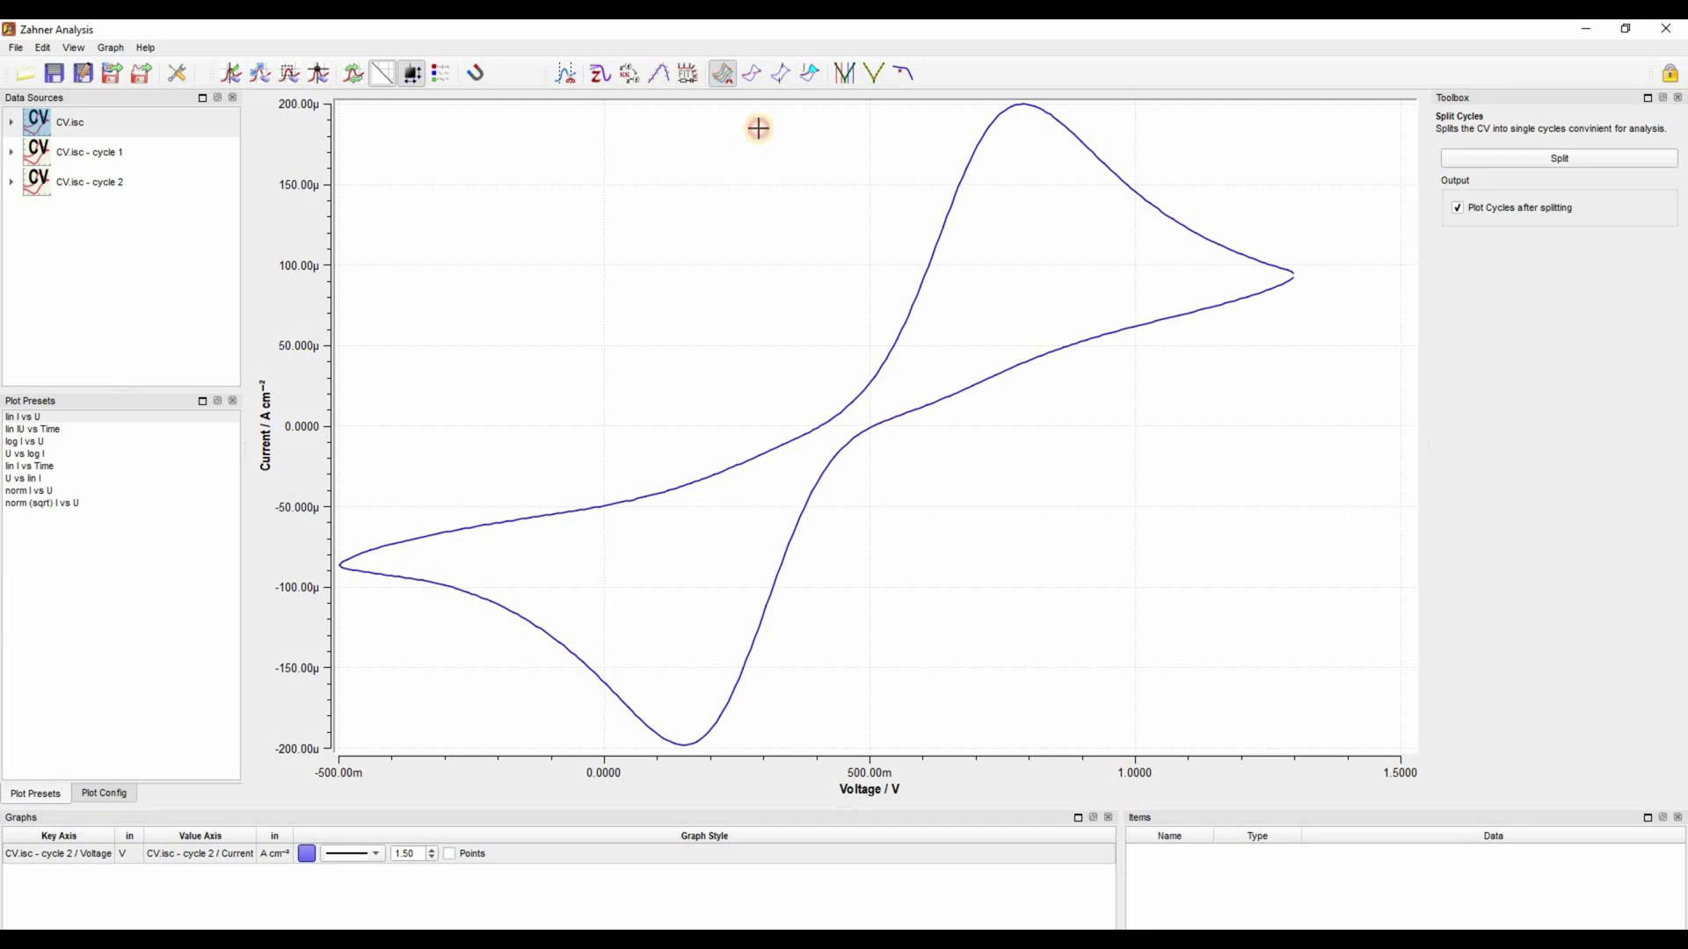
- Draw the first baseline from about -405.63 mV across the cycle 2 curve
click(754, 77)
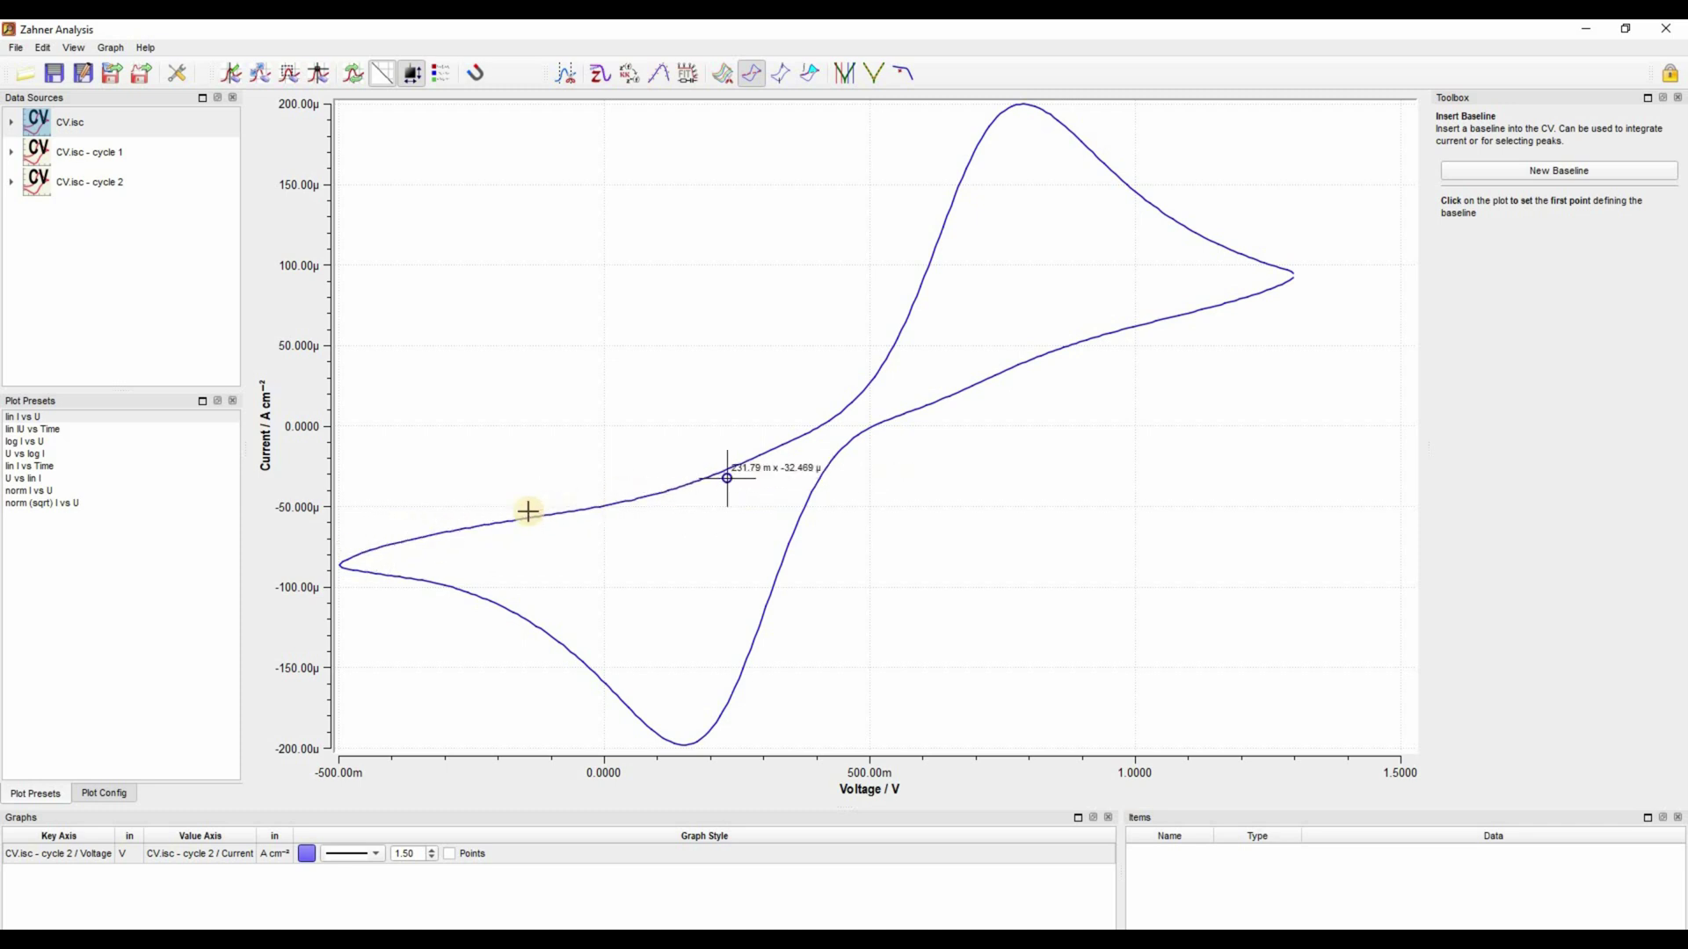
click(373, 547)
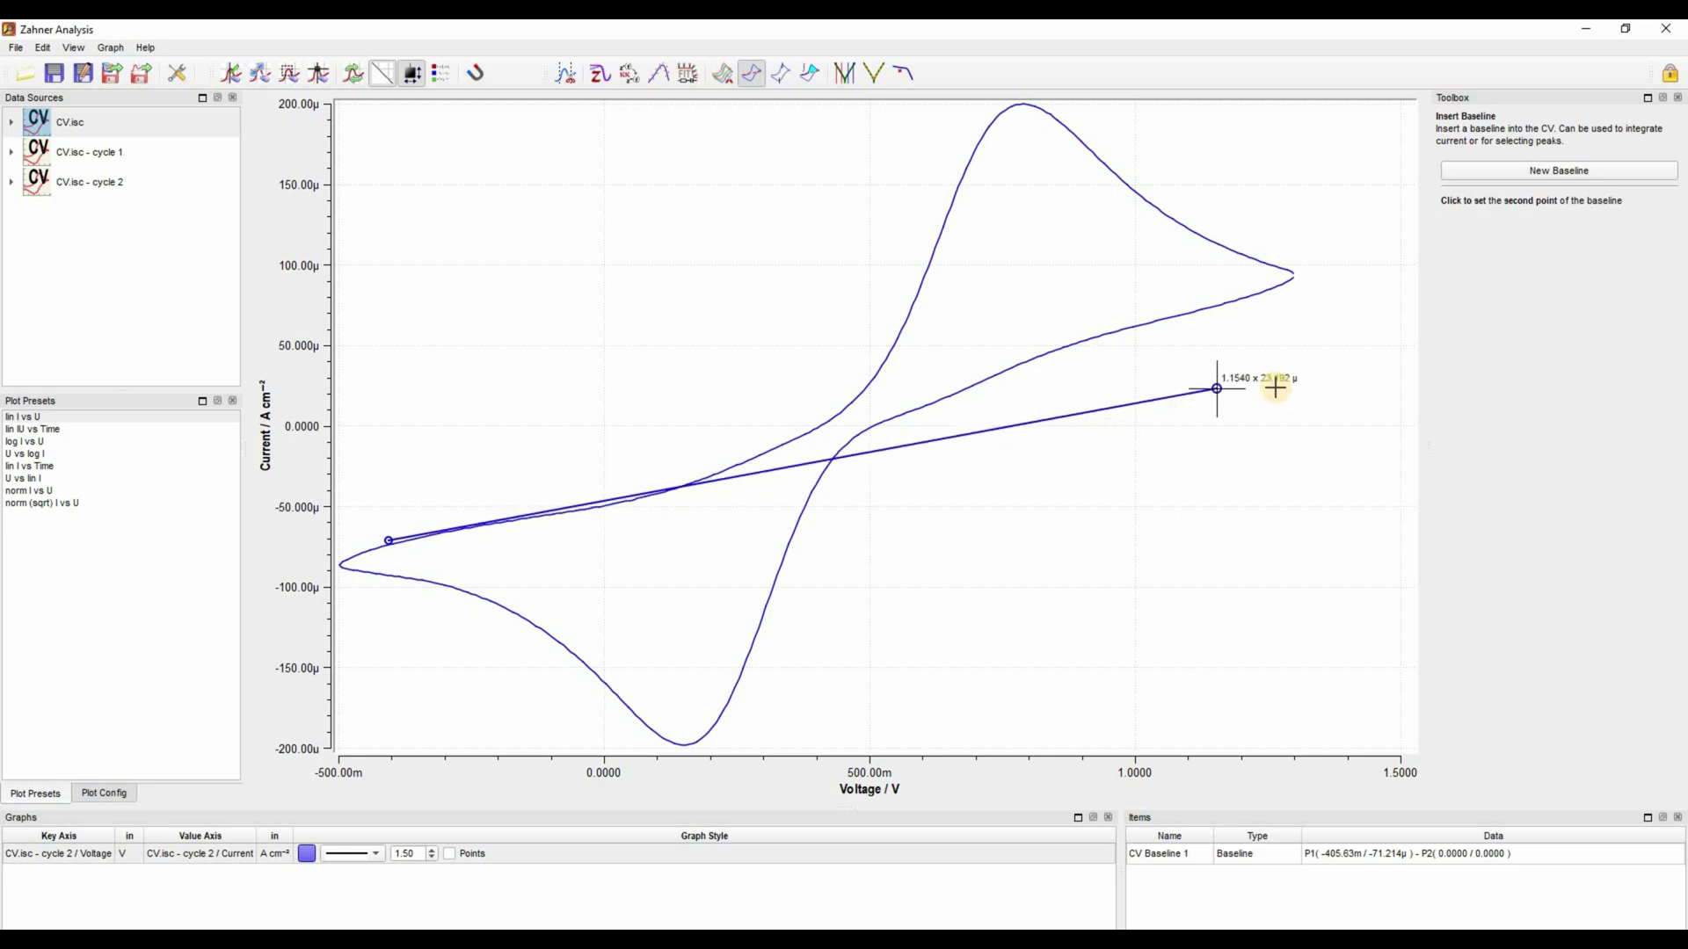
click(1310, 380)
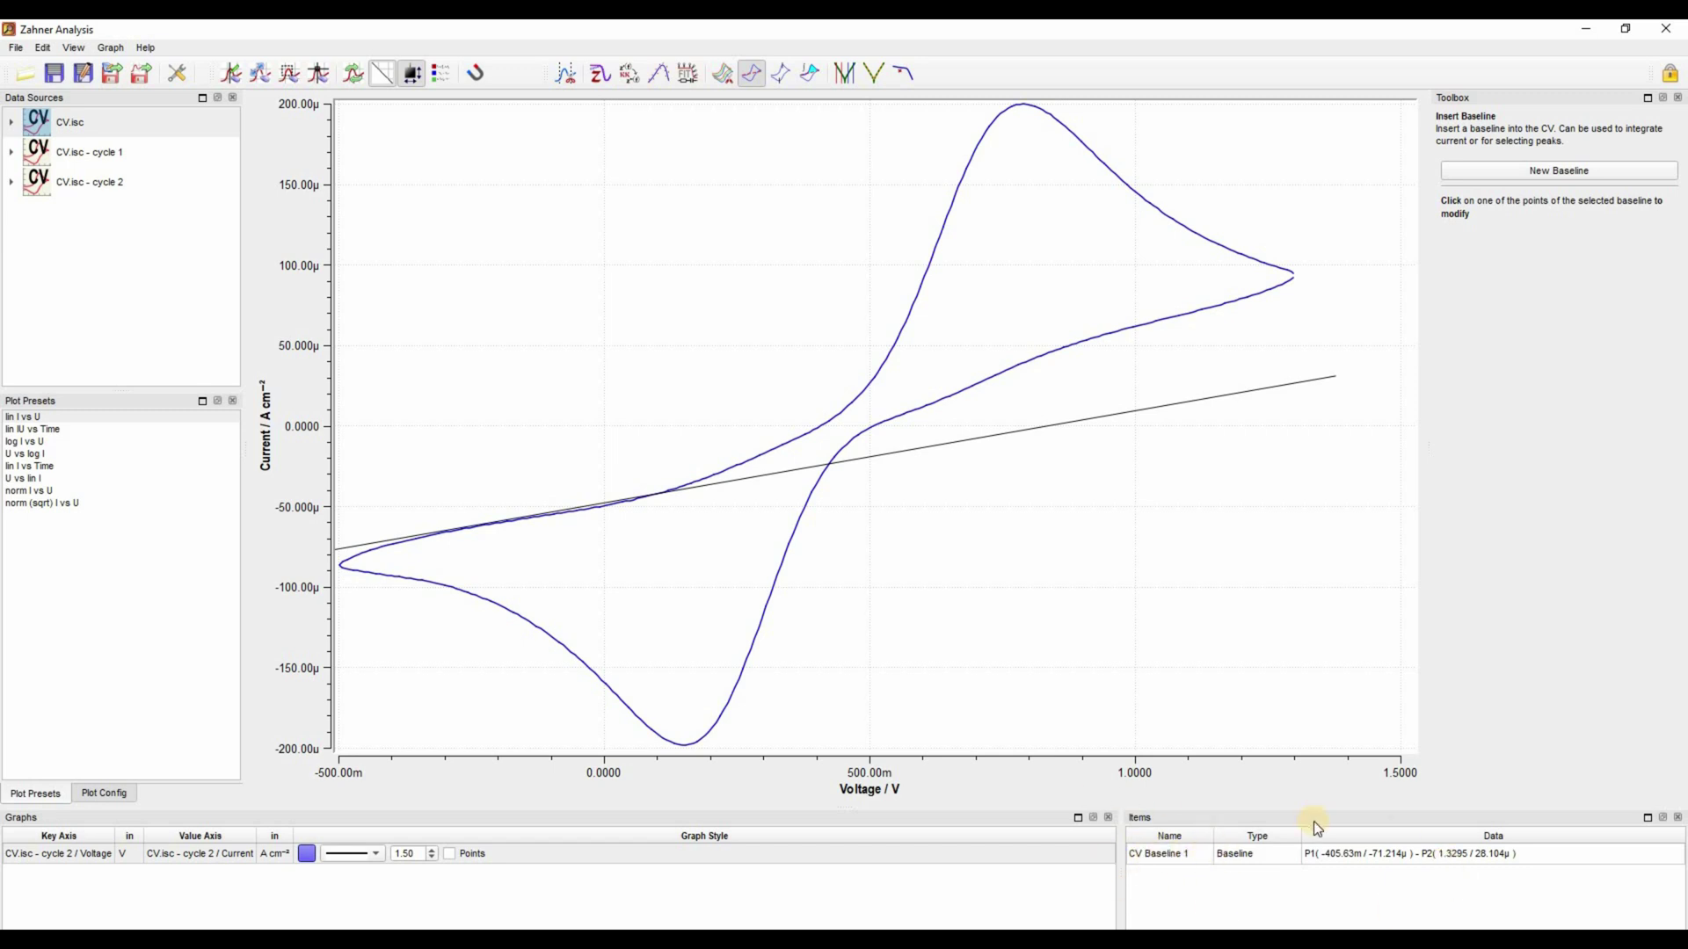
- Draw CV Baseline 2 from about 1.28 V to -0.42 V, then select CV Baseline 1
click(1535, 172)
click(1535, 171)
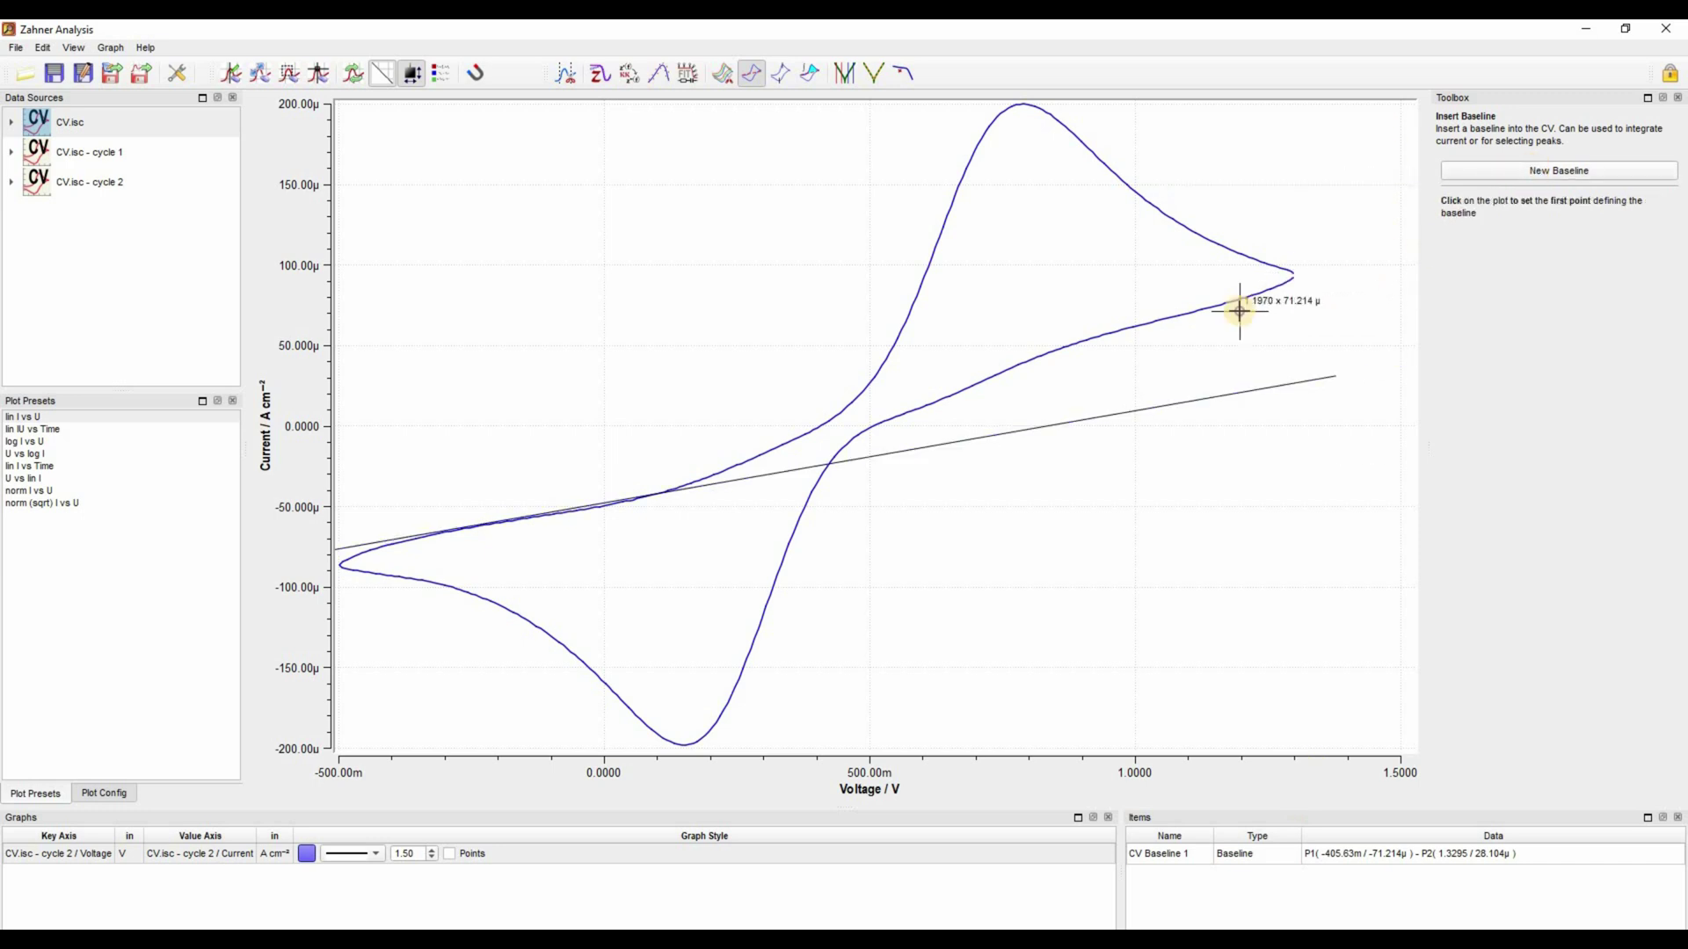
click(1125, 331)
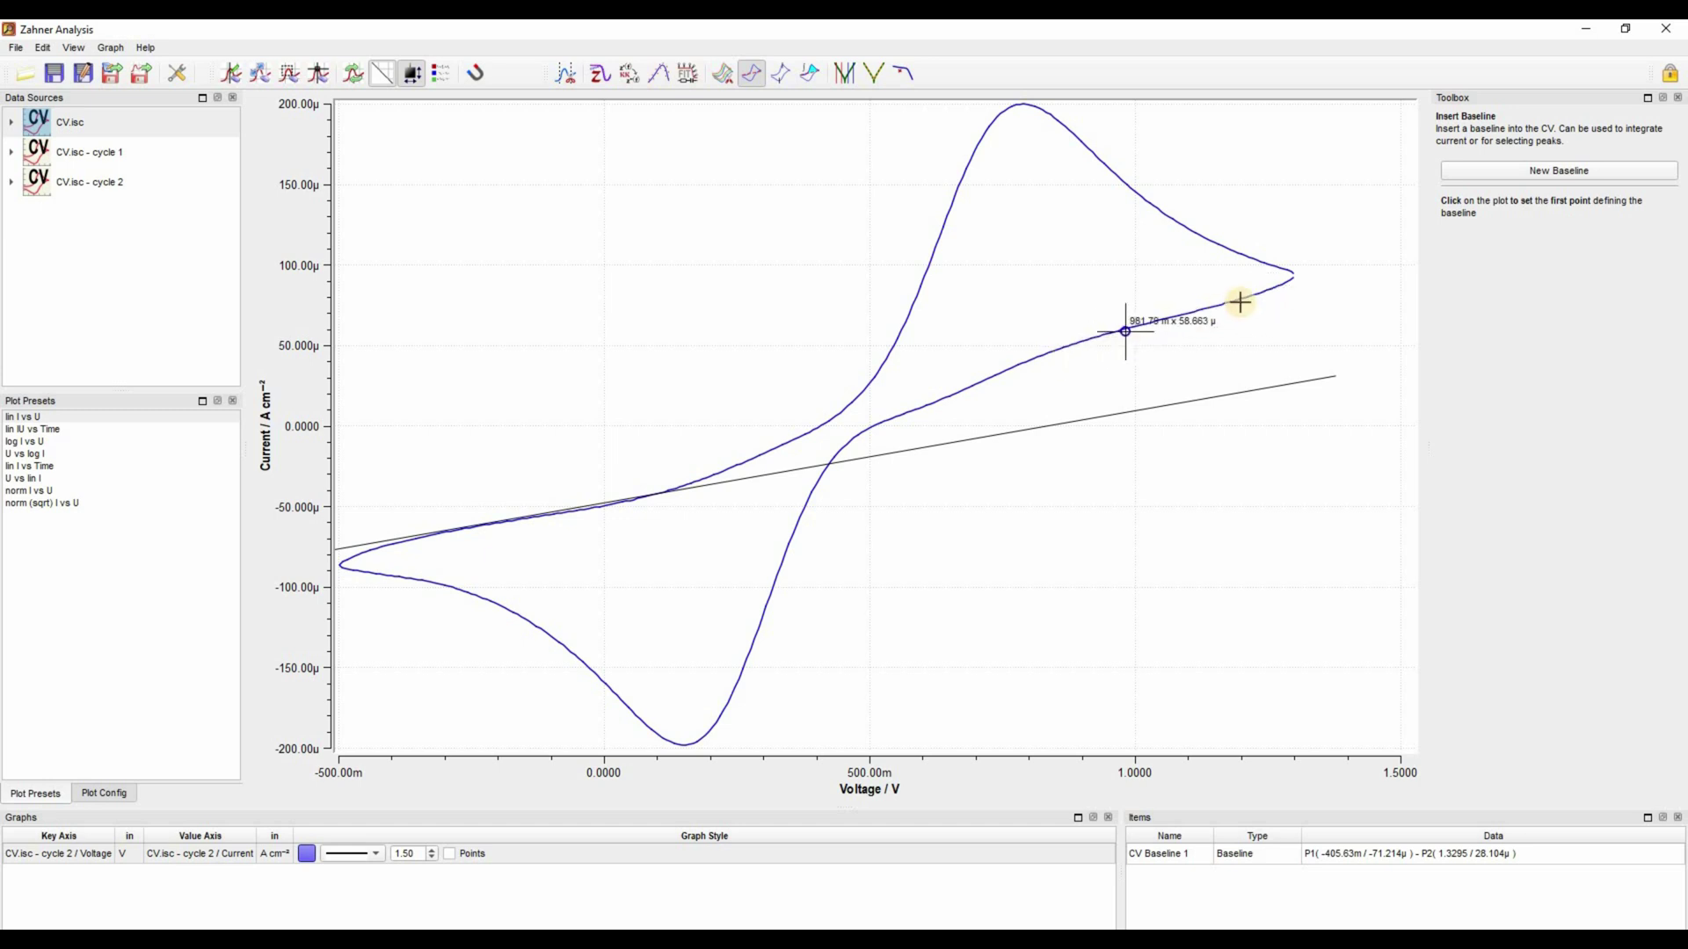
click(1286, 284)
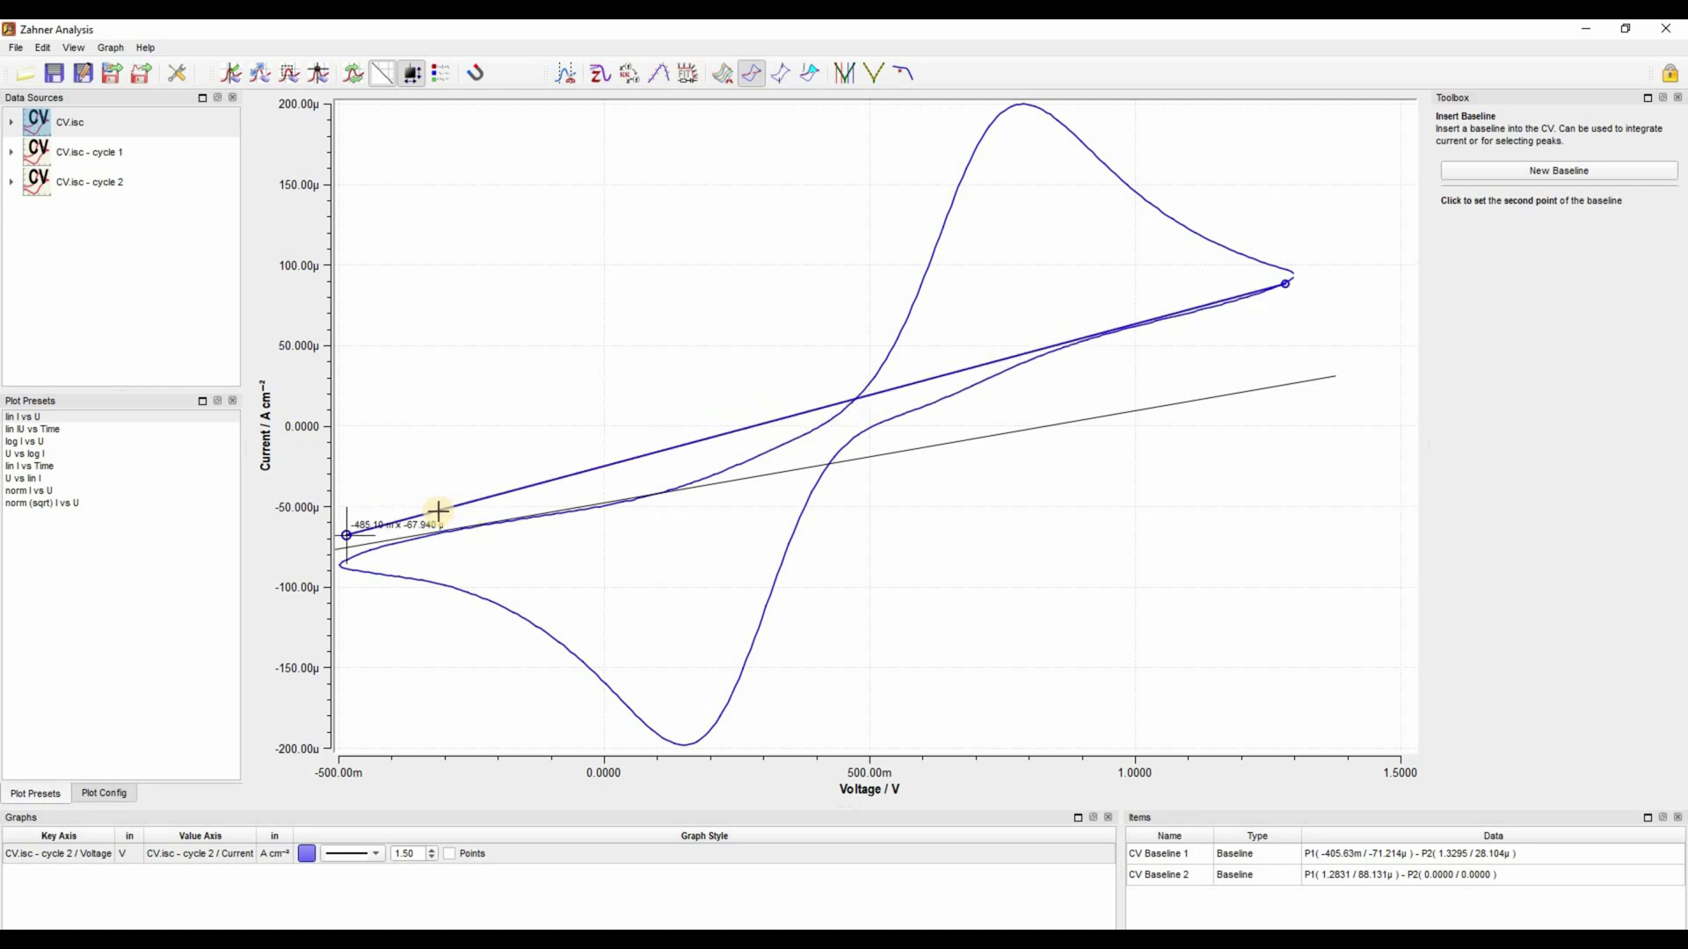
click(381, 530)
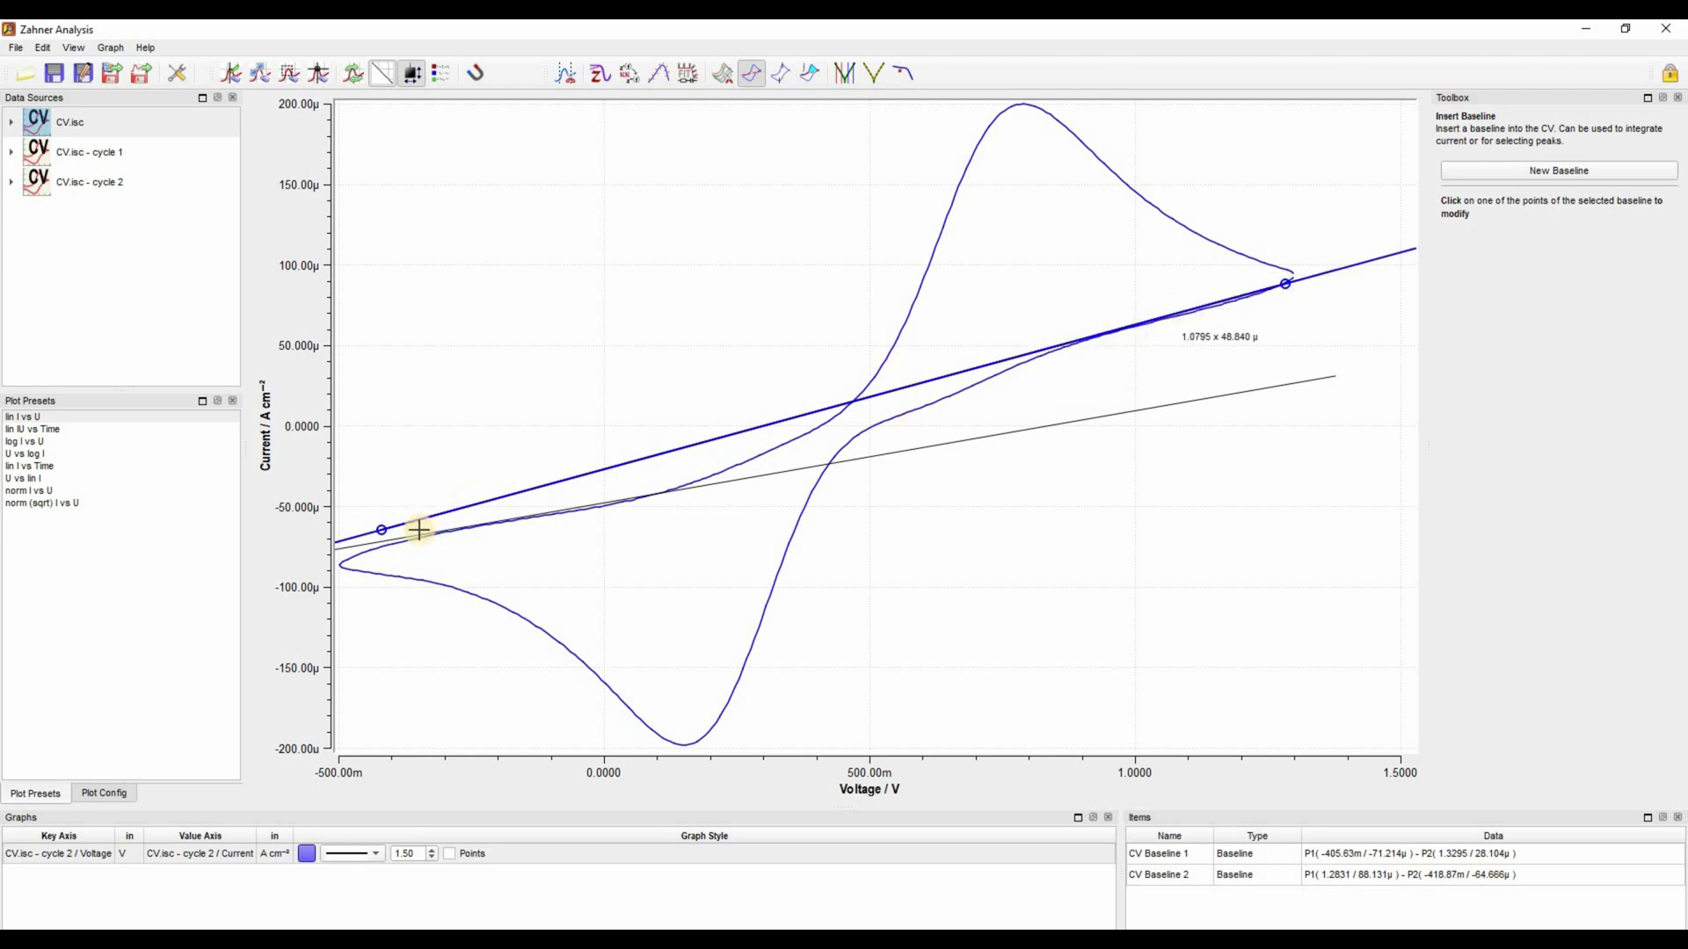
click(1174, 853)
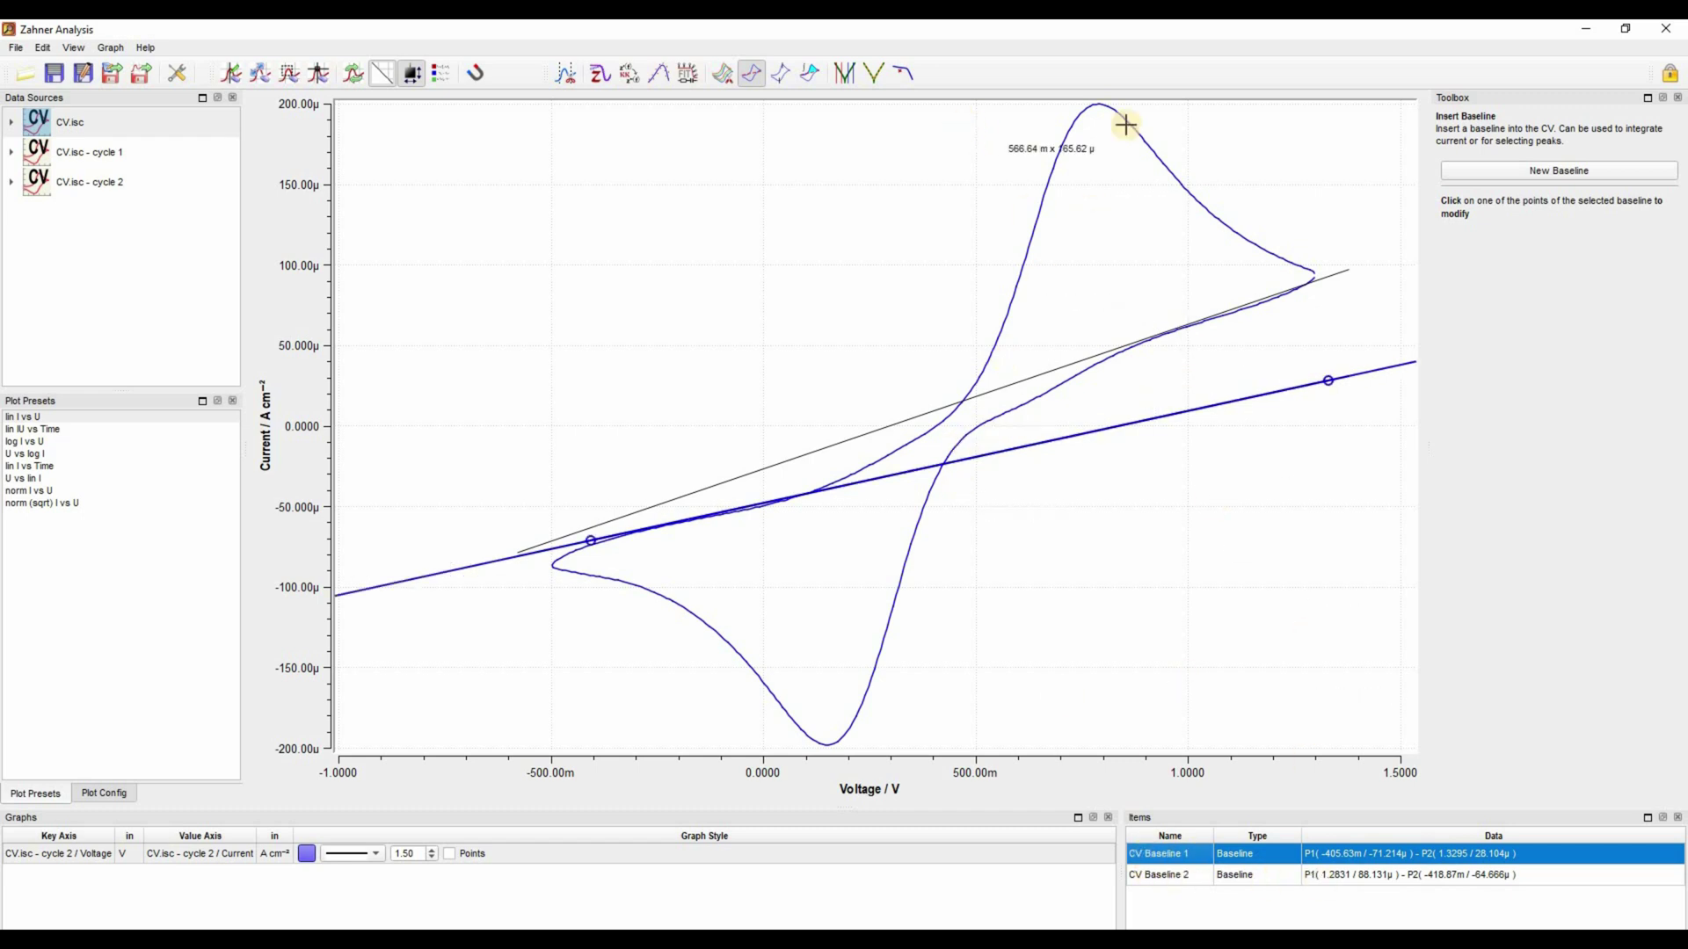
- Pick the anodic peak (790.15 mV) on Baseline 1 and cathodic peak (154.80 mV) on Baseline 2
click(783, 74)
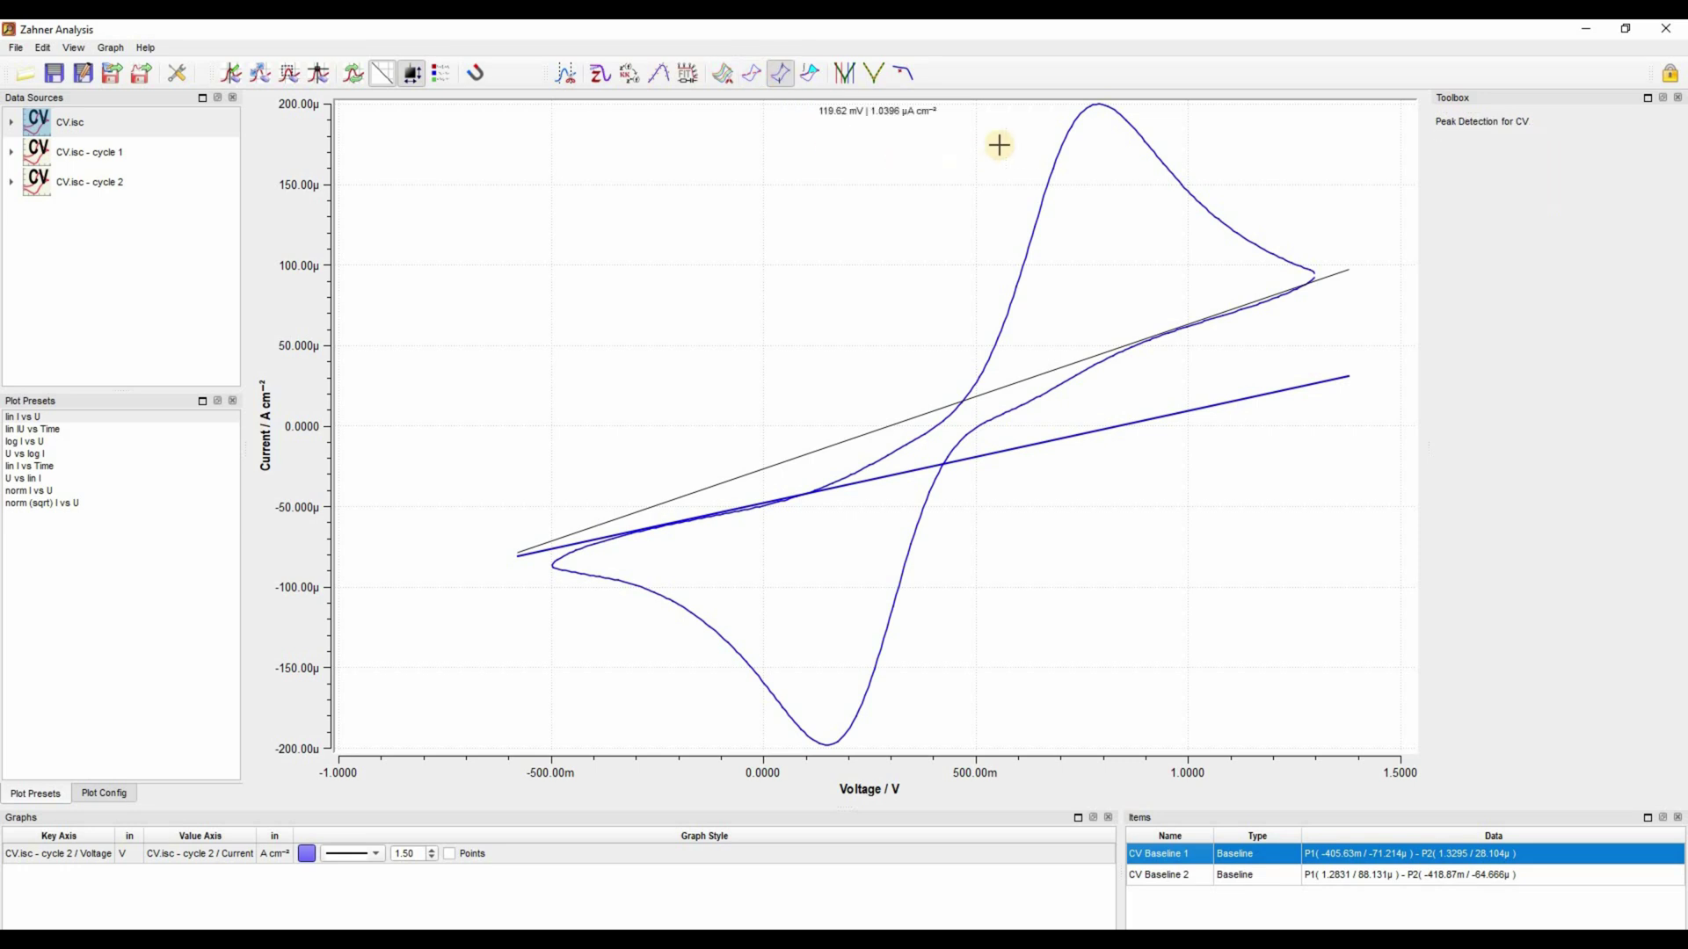
click(1094, 115)
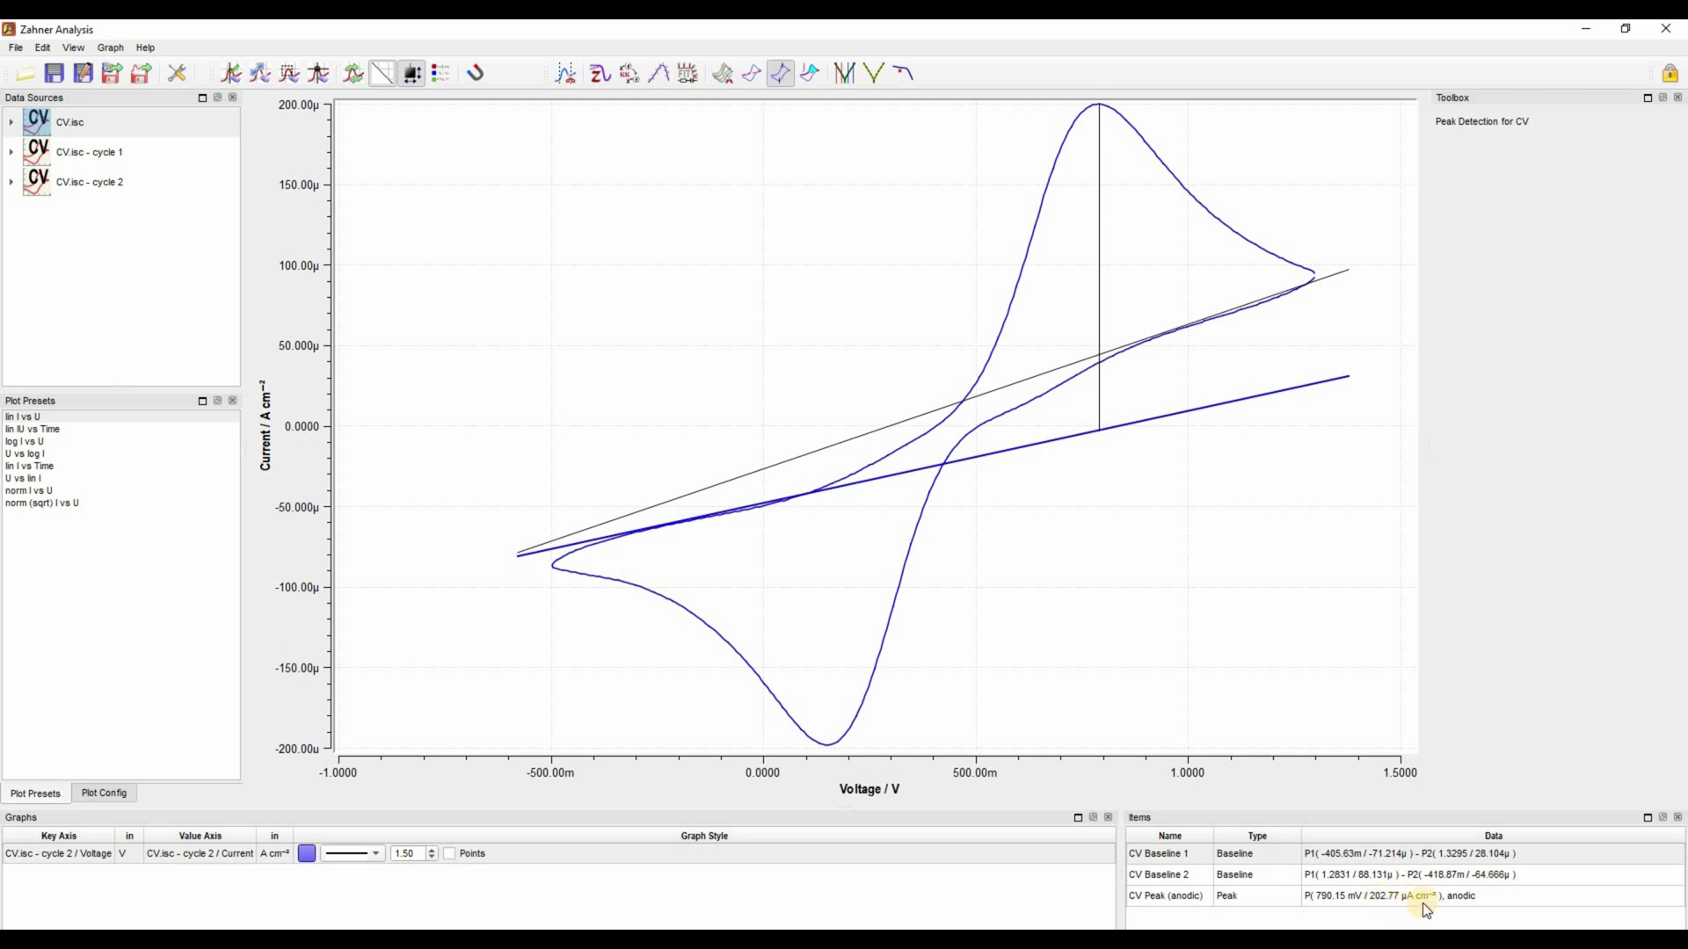
click(1177, 879)
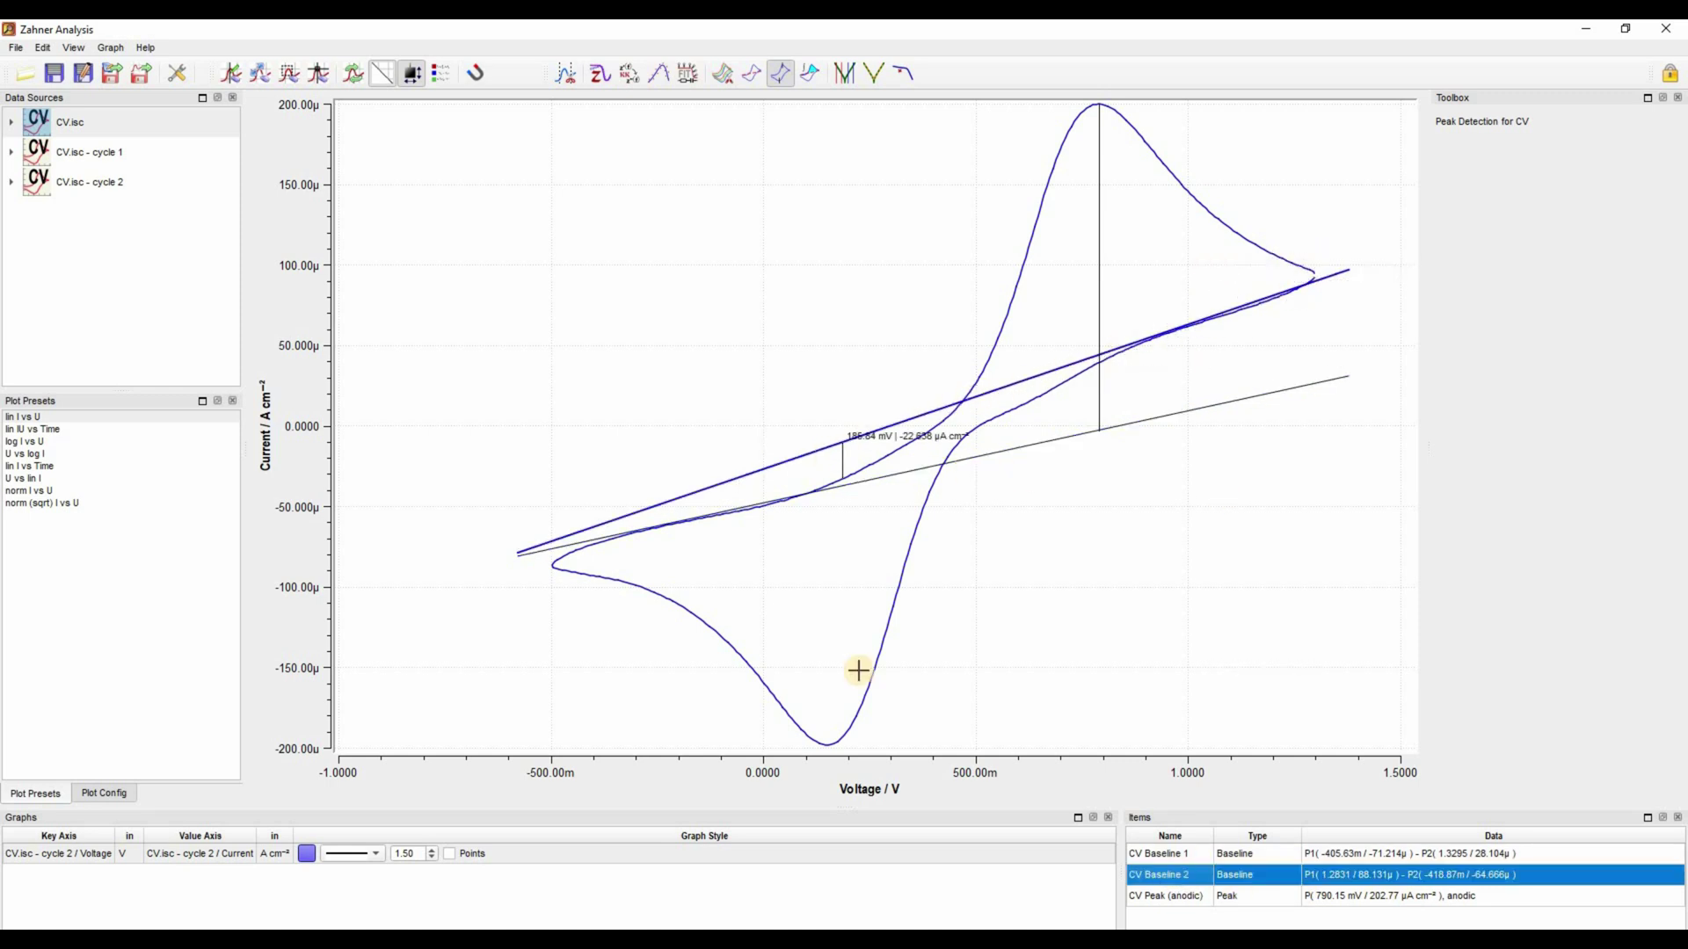
click(828, 727)
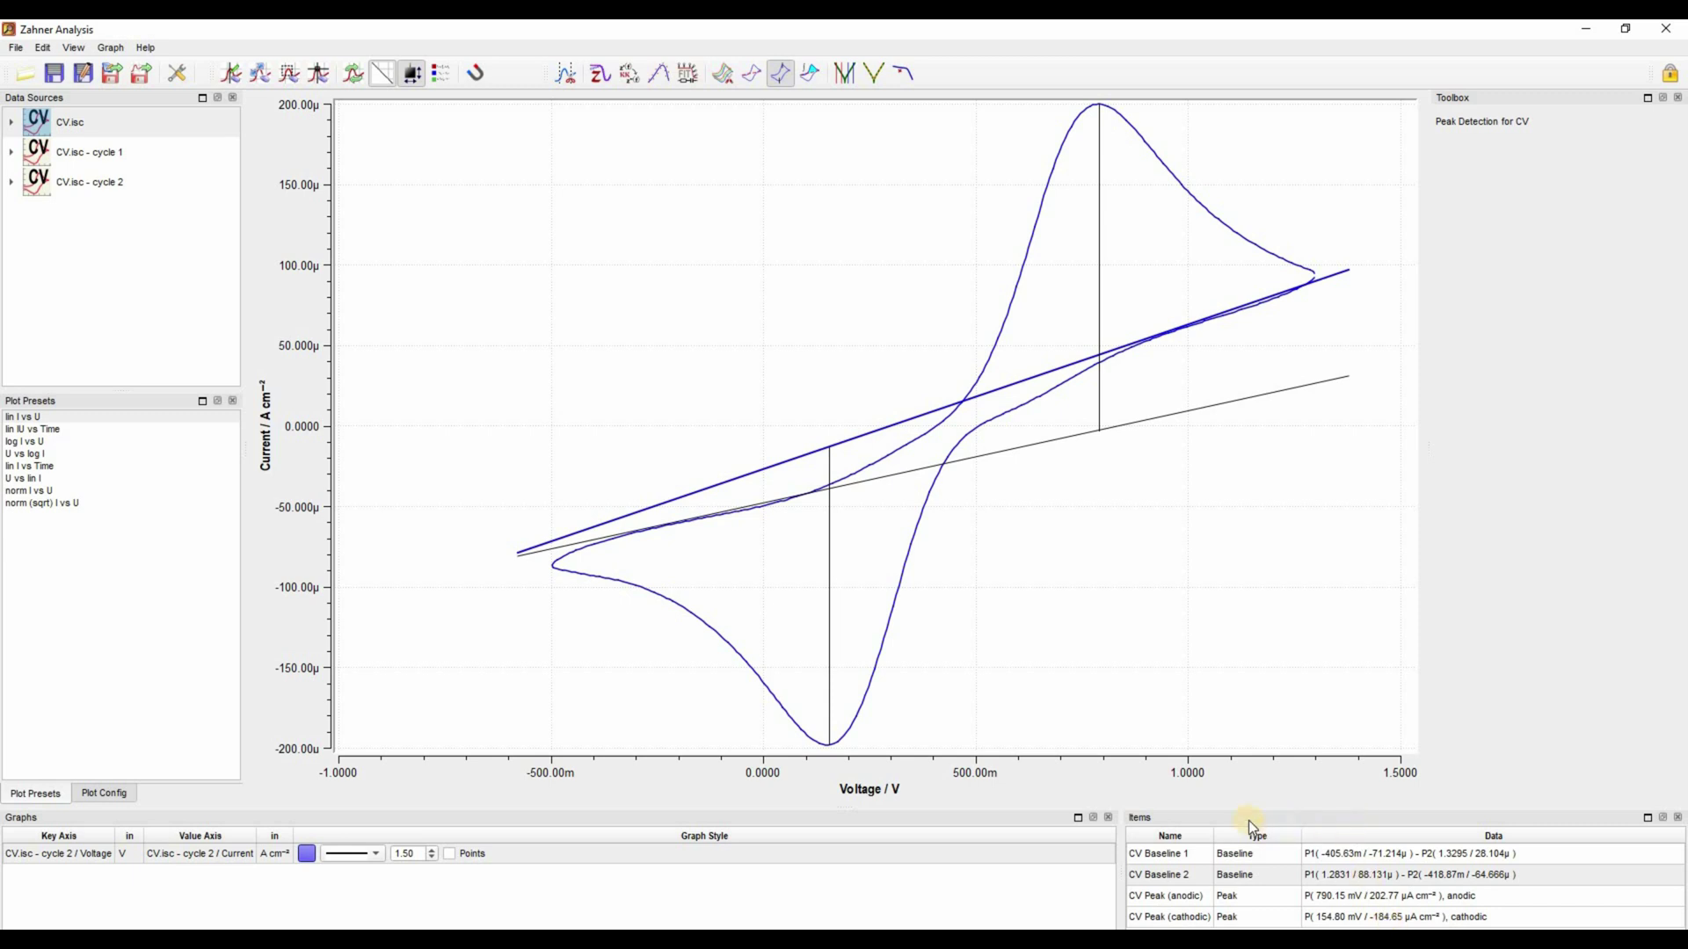
drag(1154, 808, 1140, 721)
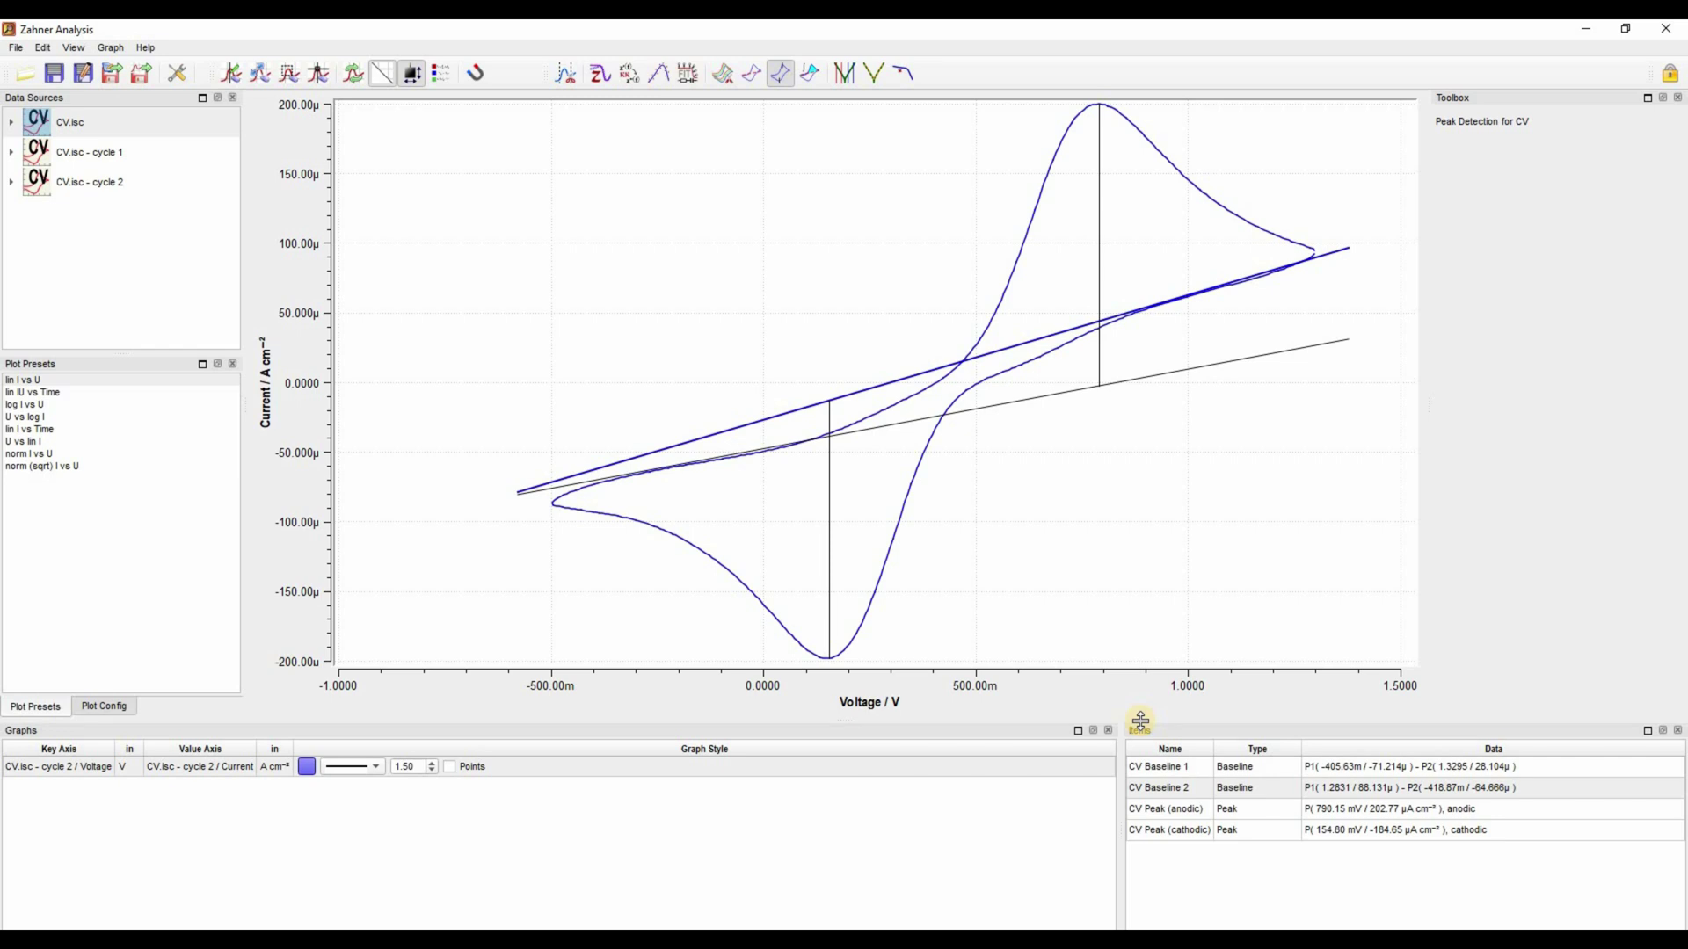
- Delete CV Baseline 2 and both peaks, keeping CV Baseline 1 for charge integration
click(1158, 828)
key(Delete)
key(Delete)
key(Delete)
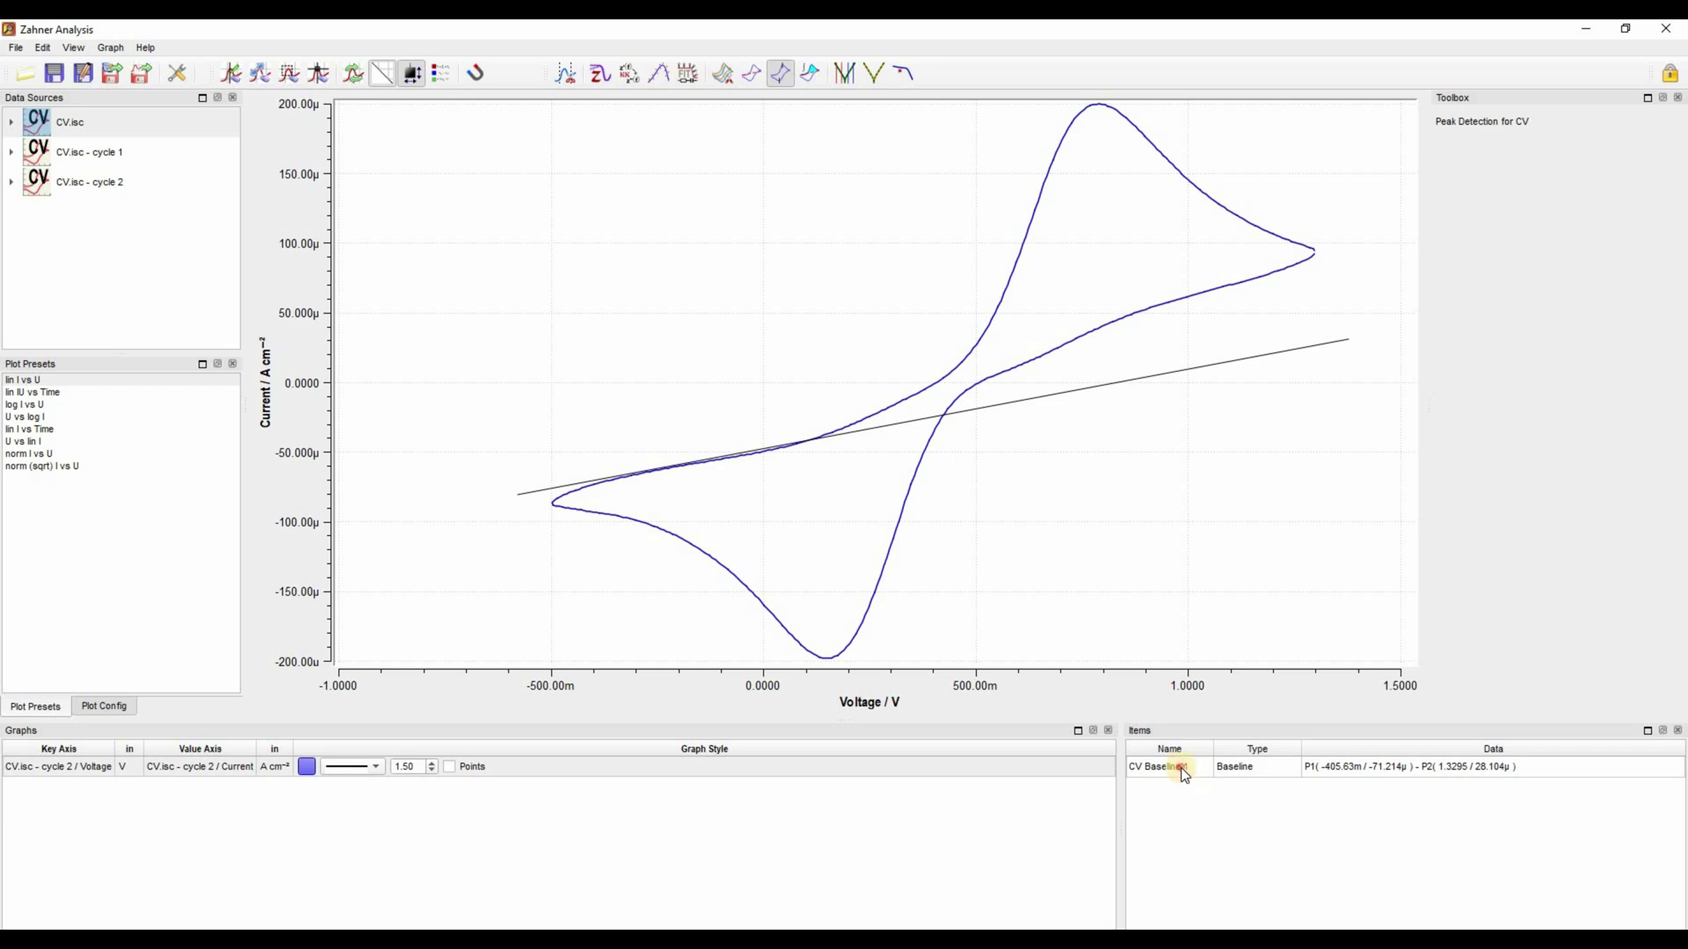
click(1183, 768)
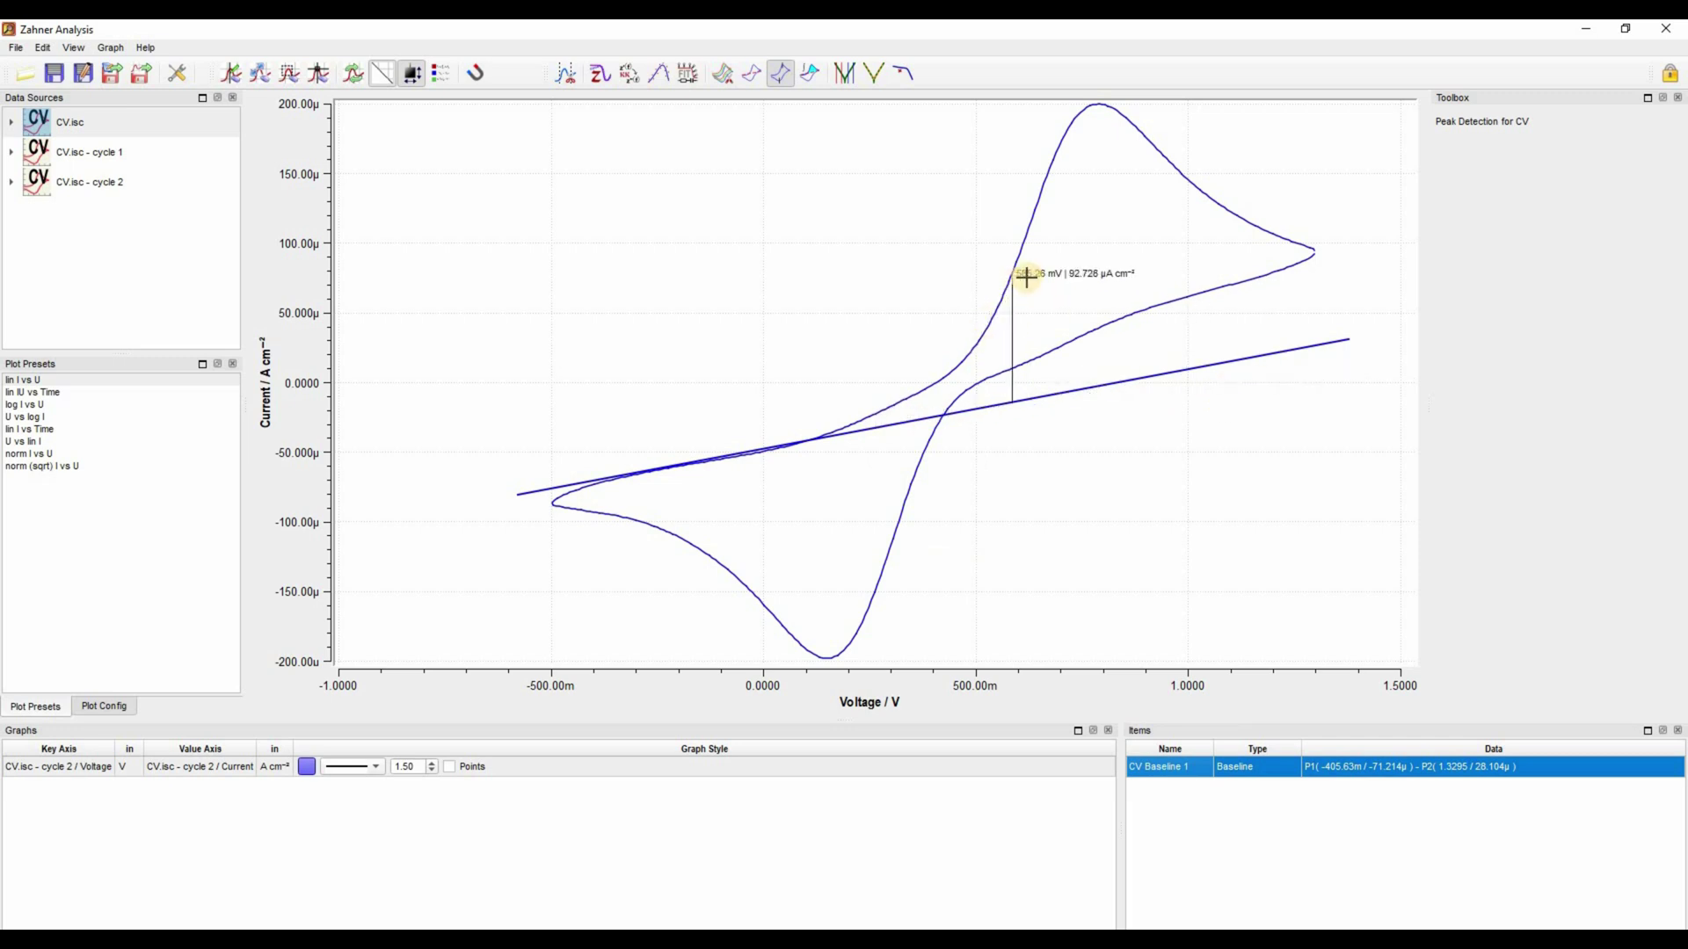
click(809, 73)
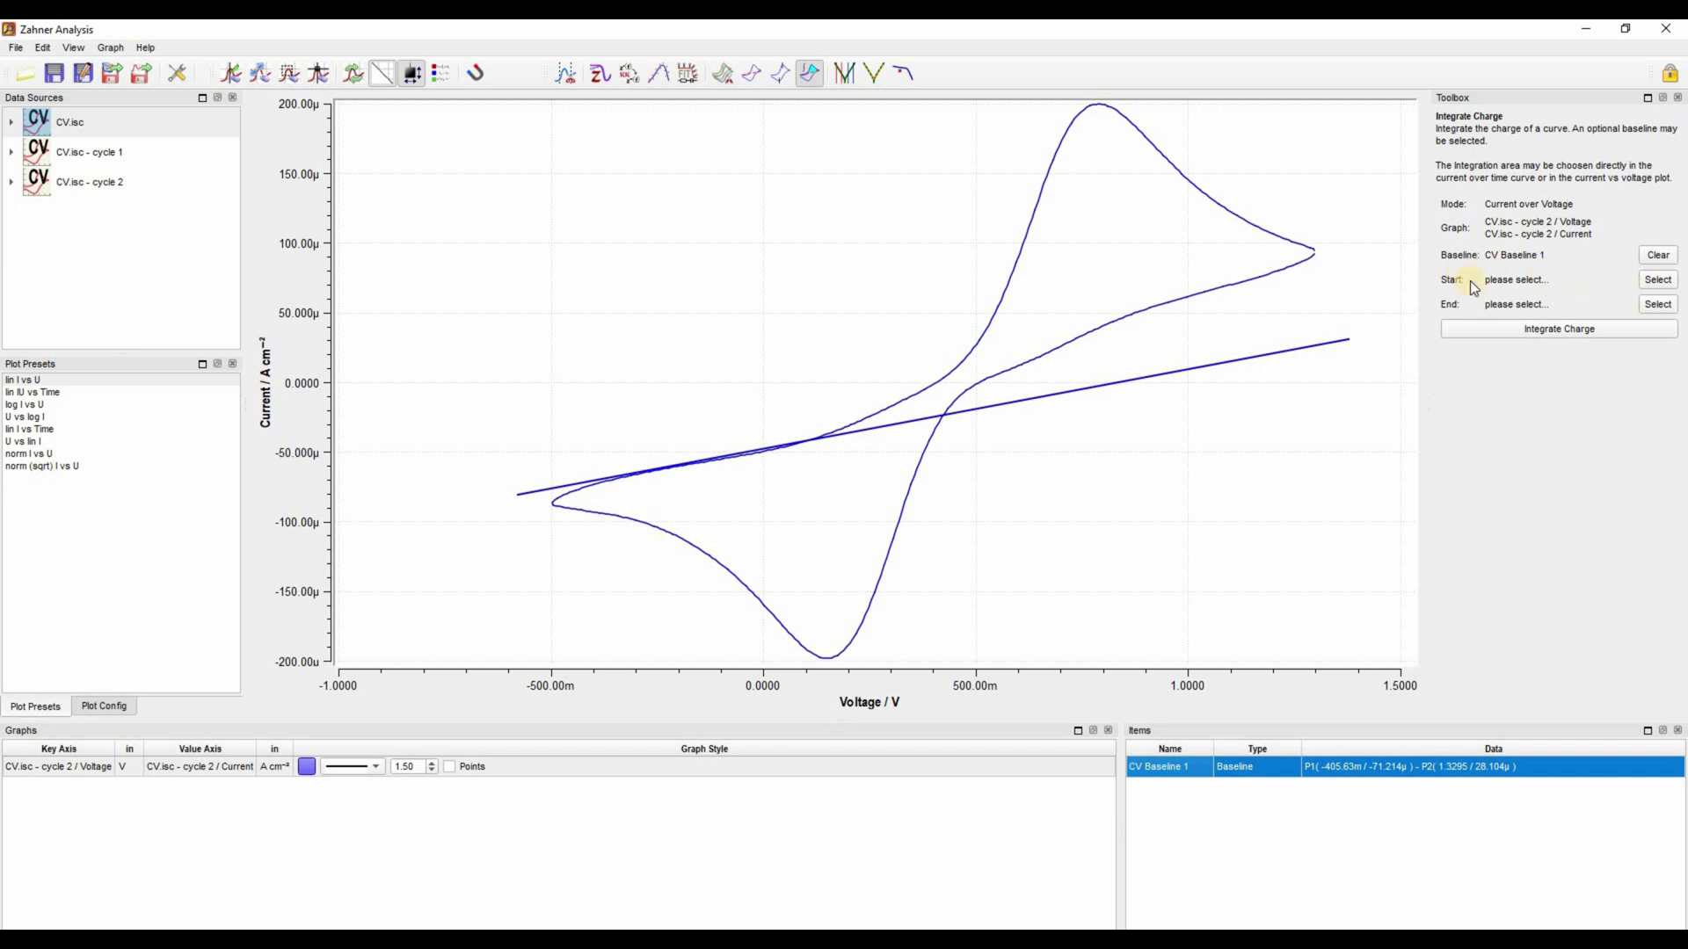
- Set the integration start at 466.38 mV and the end at 1.2943 V on cycle 2
click(1661, 282)
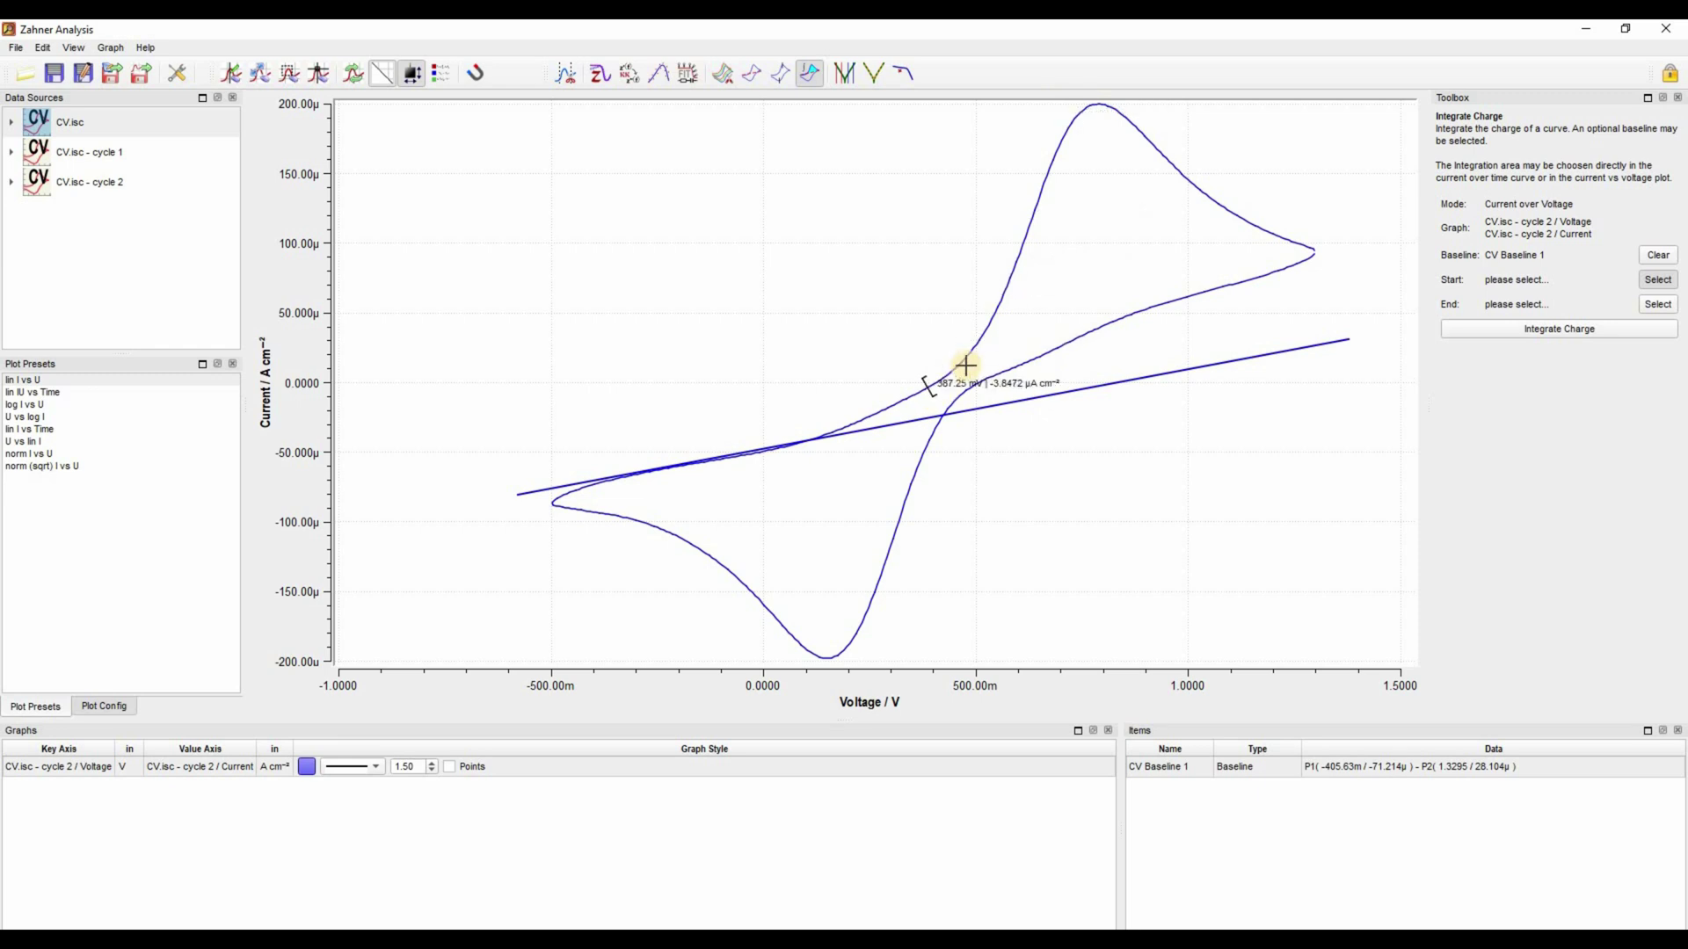
click(964, 364)
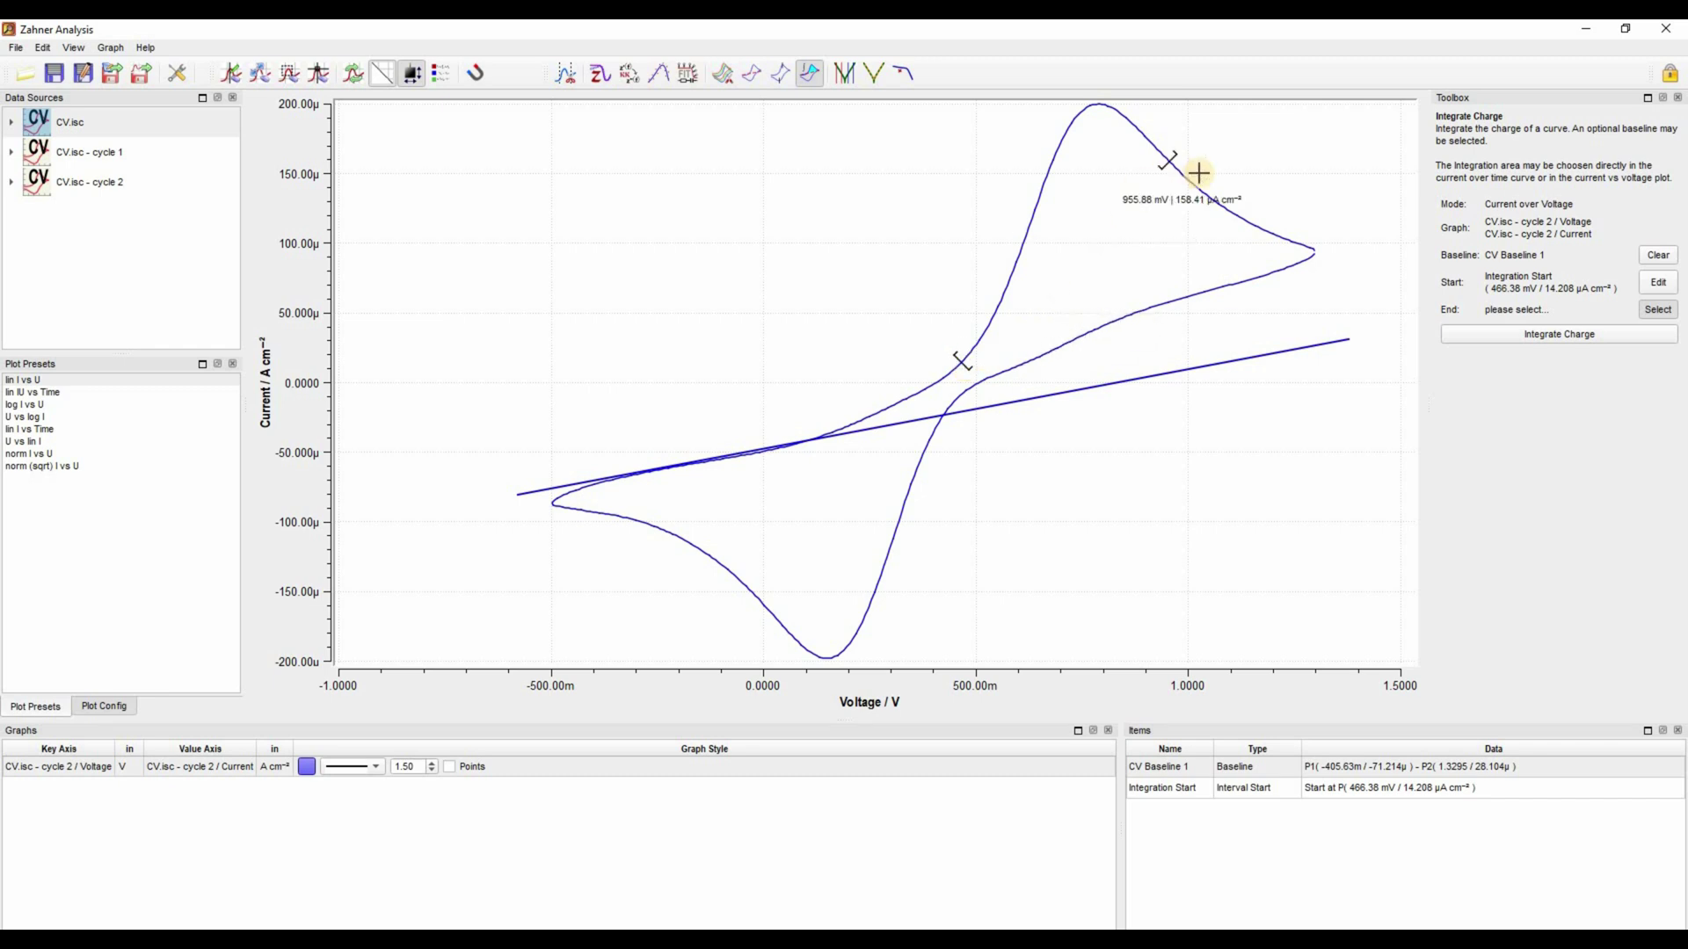
click(1657, 312)
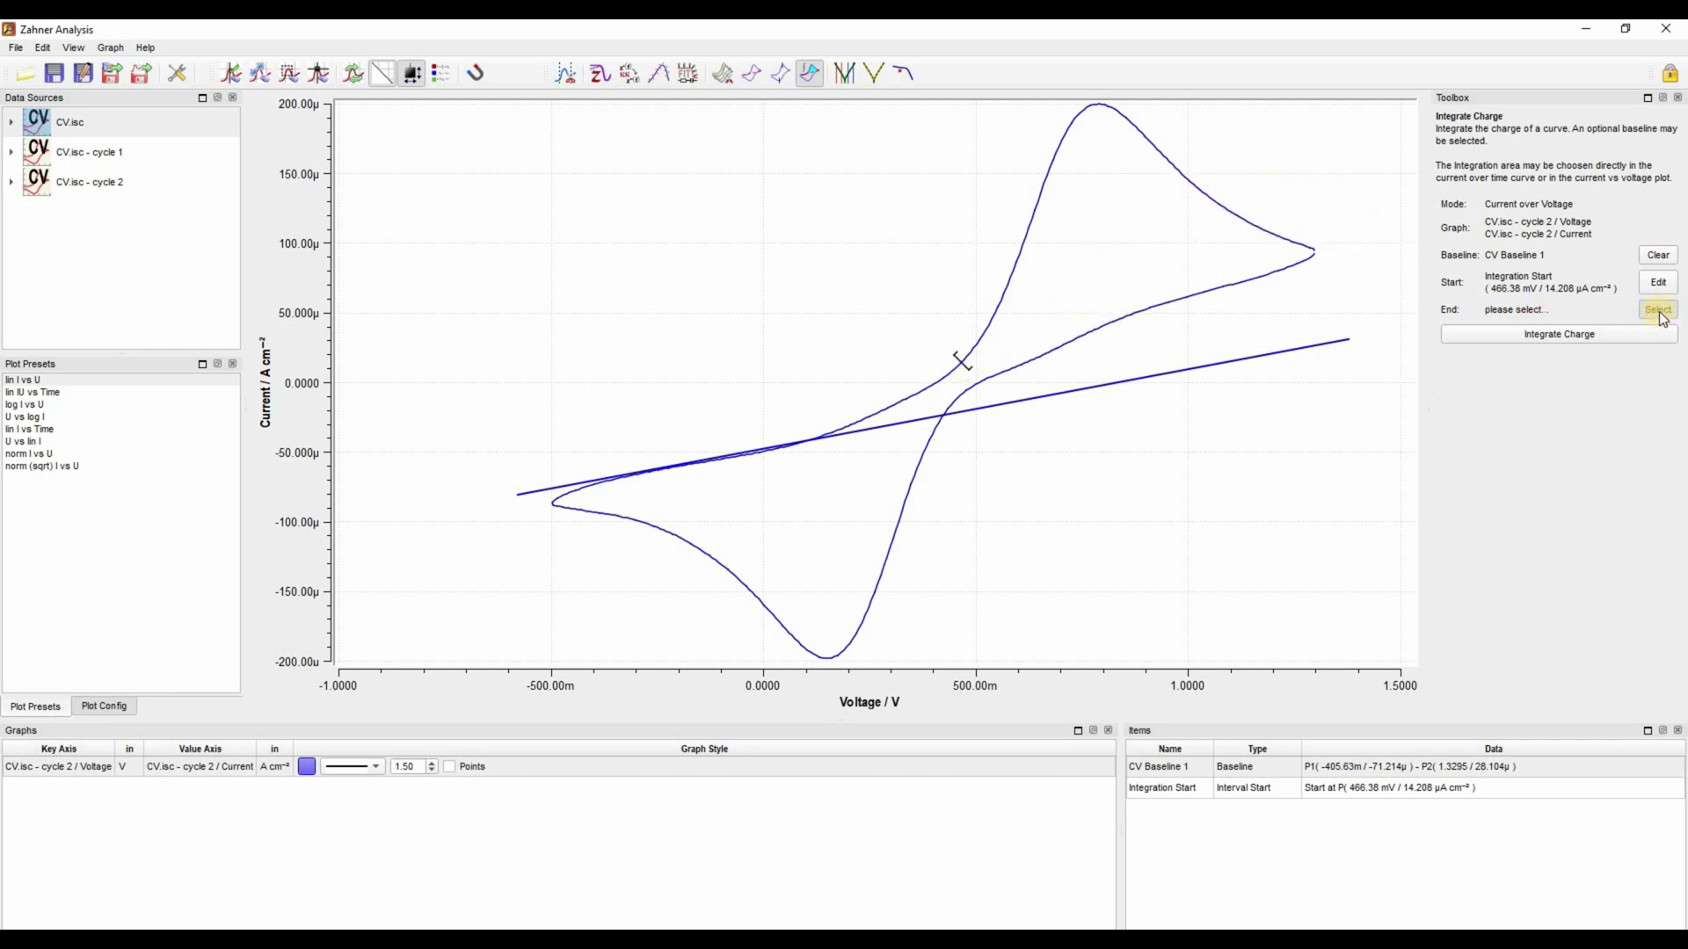
click(1322, 220)
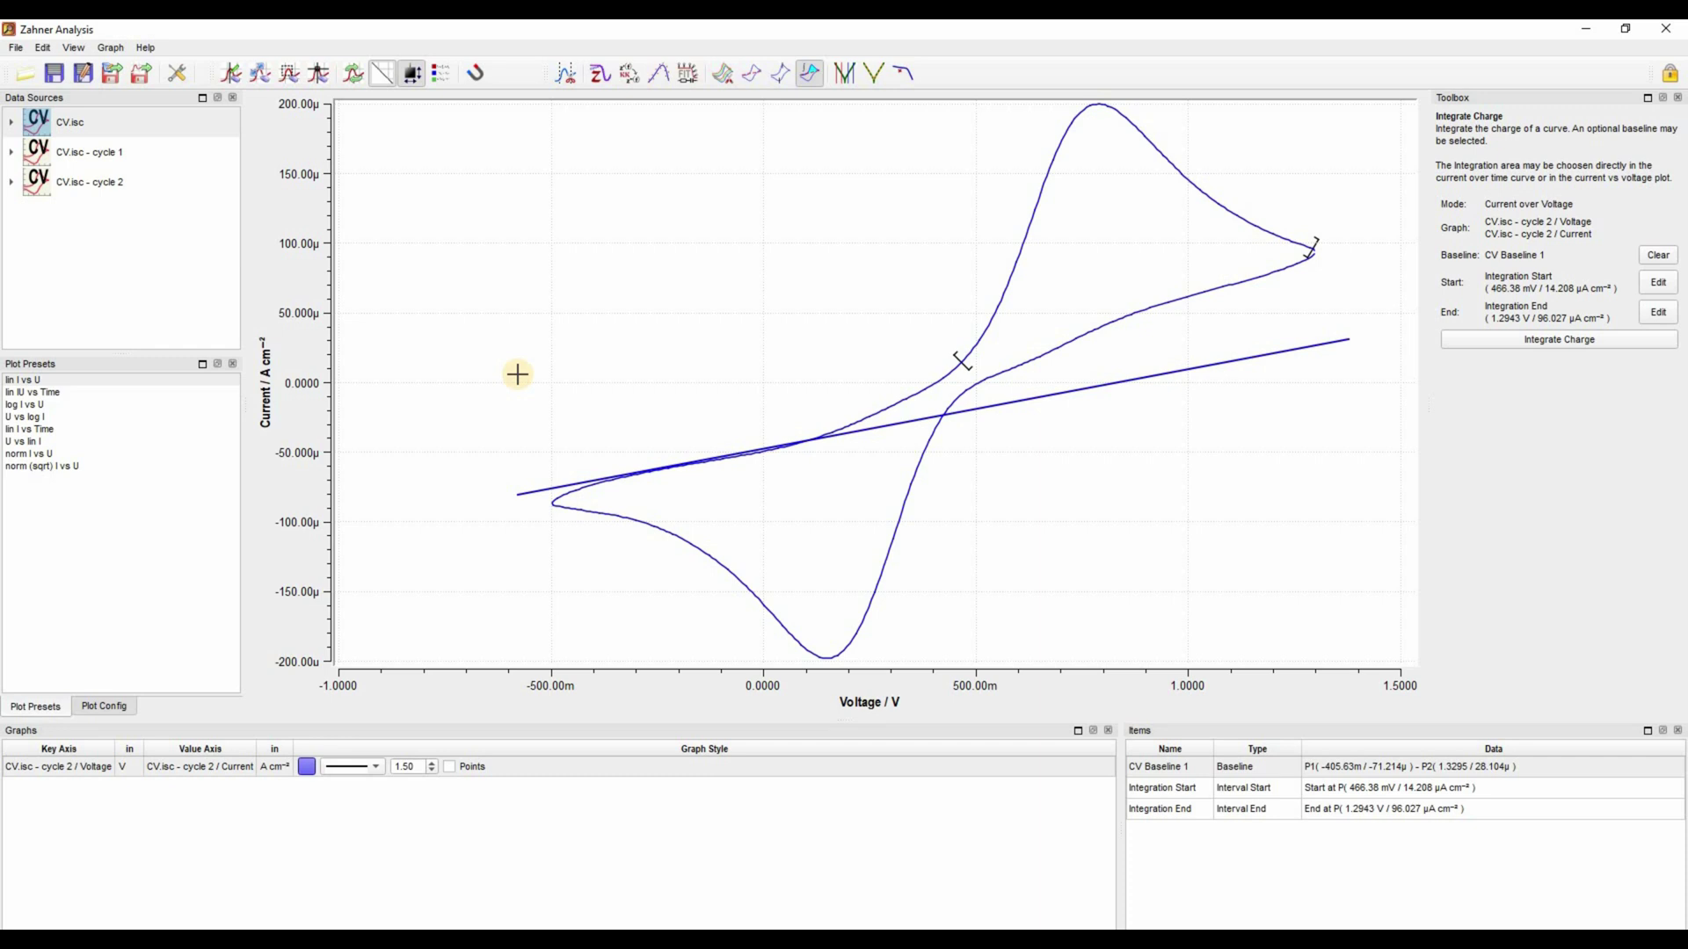
- Integrate the anodic peak charge and select the Integrated Charge result in Items
click(1533, 340)
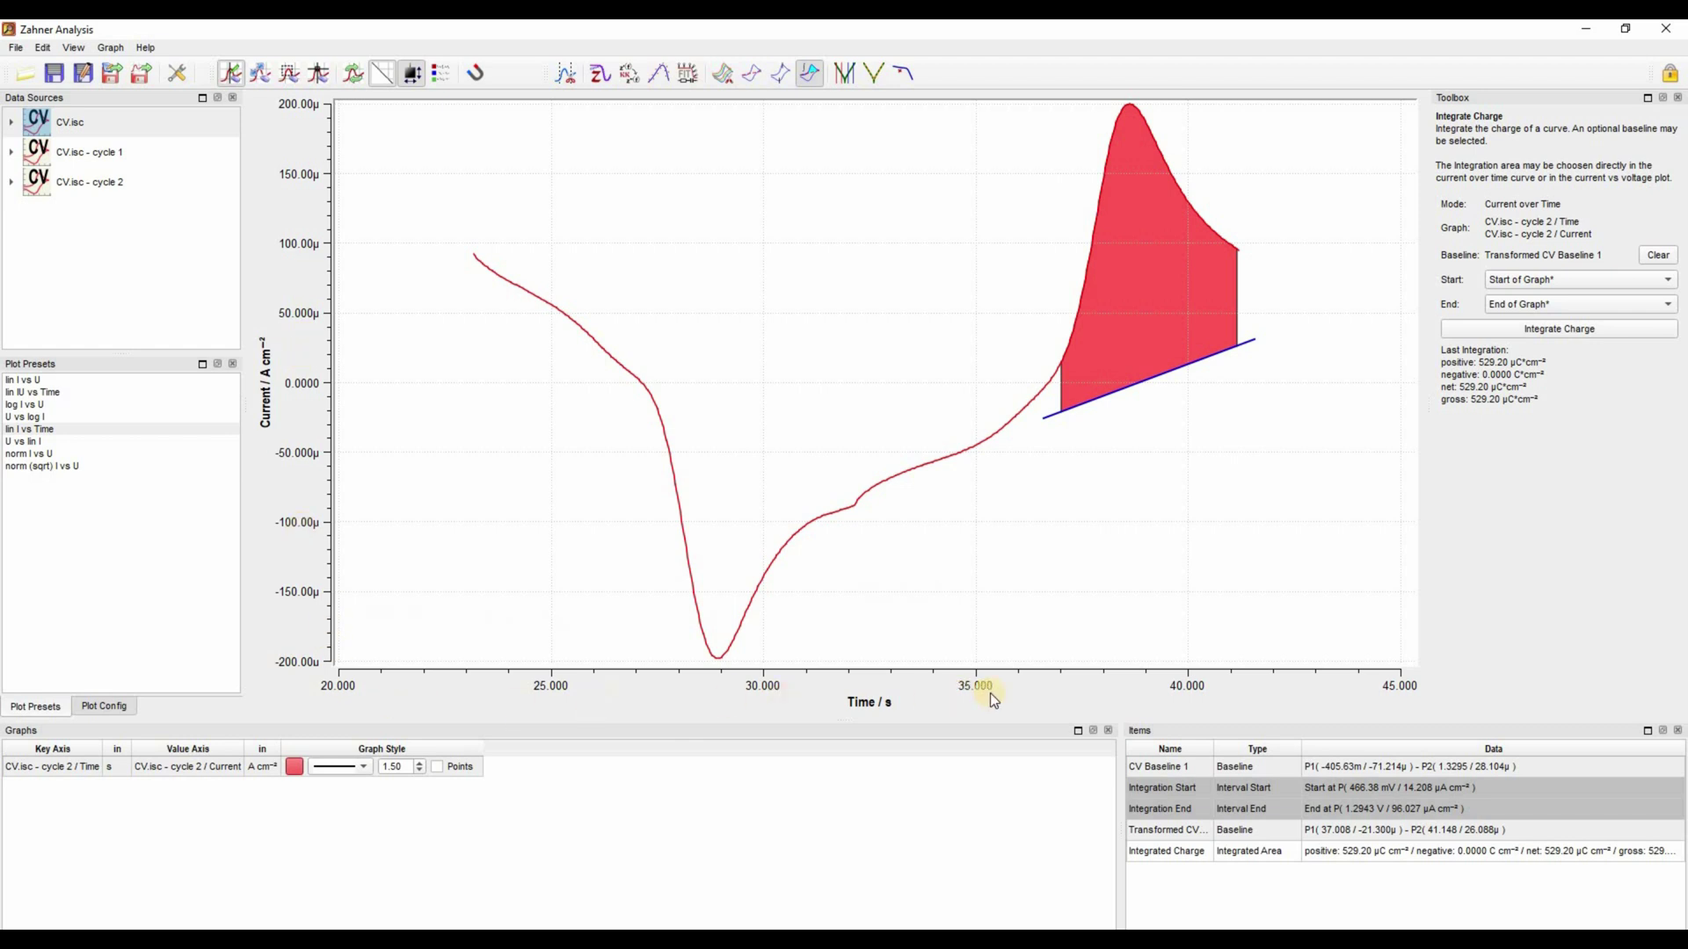
click(1358, 854)
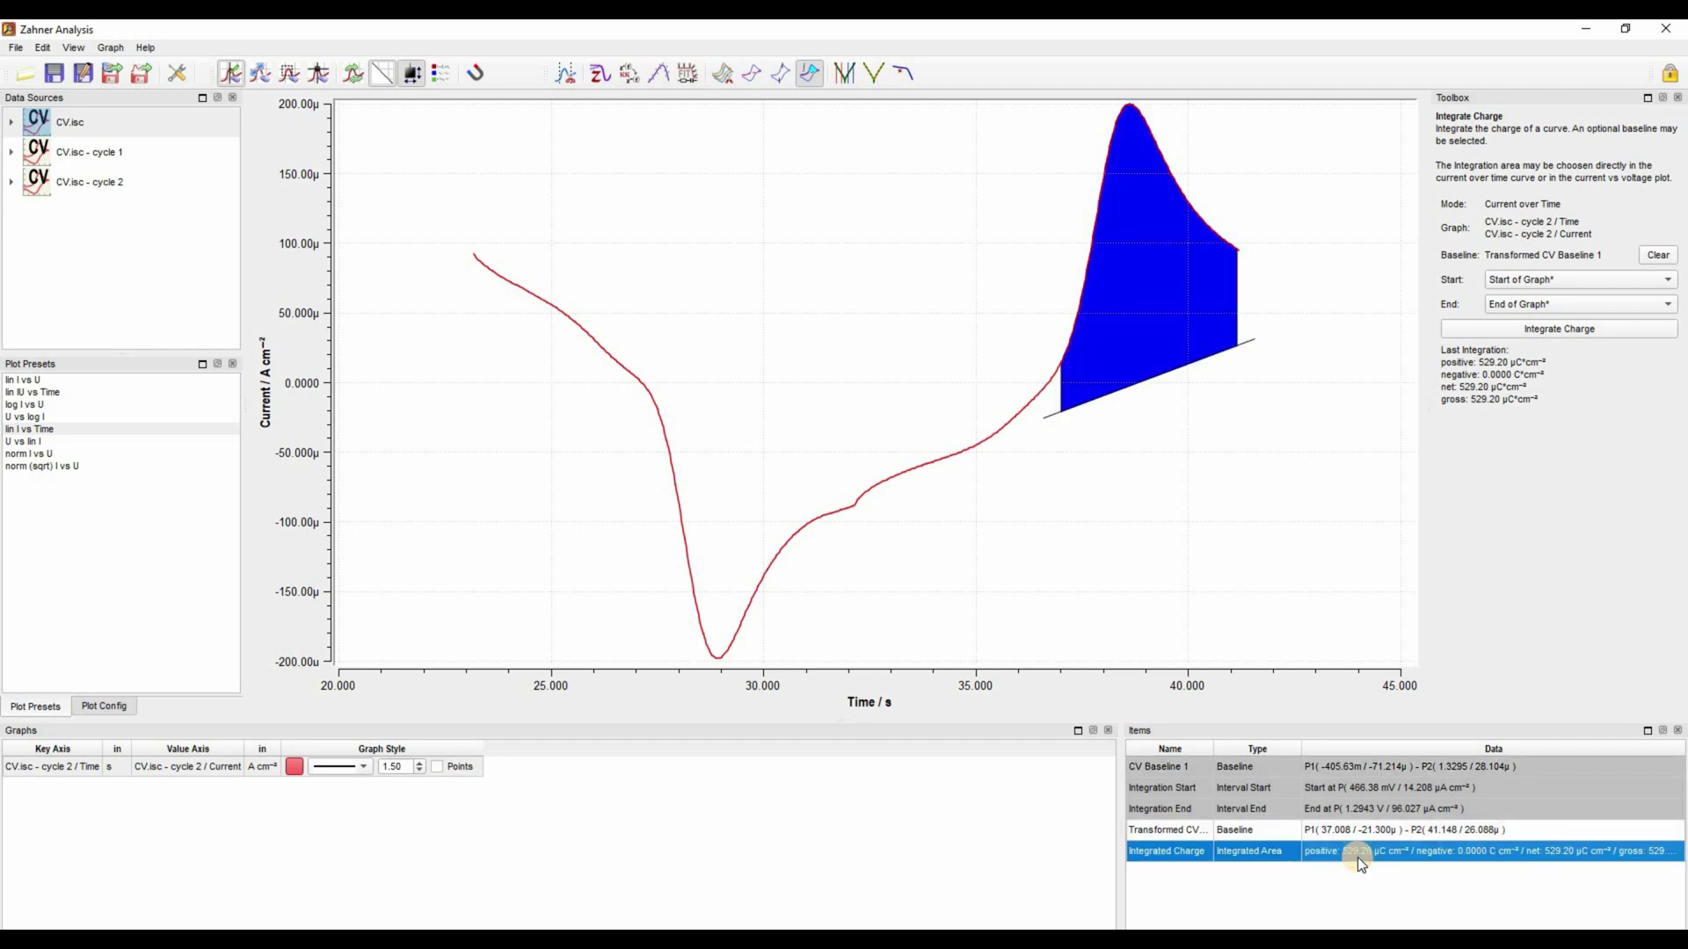